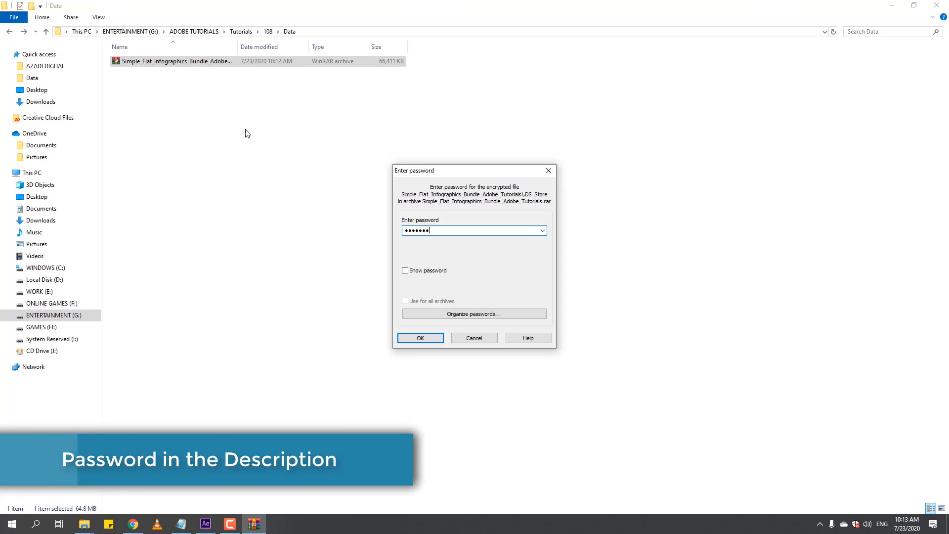
# Submit the archive password to extract the infographics bundle, and open its Bar-Charts folder
pyautogui.press('Return')
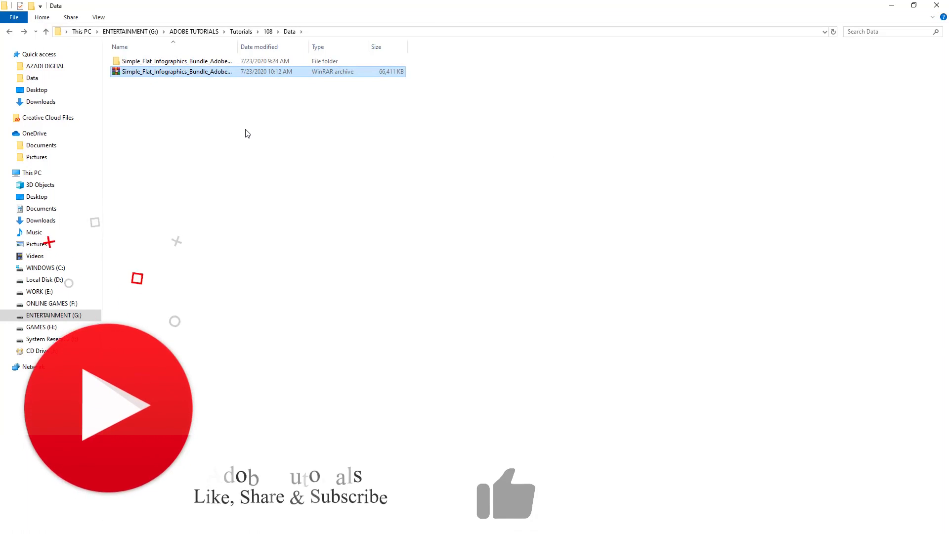
pyautogui.doubleClick(158, 61)
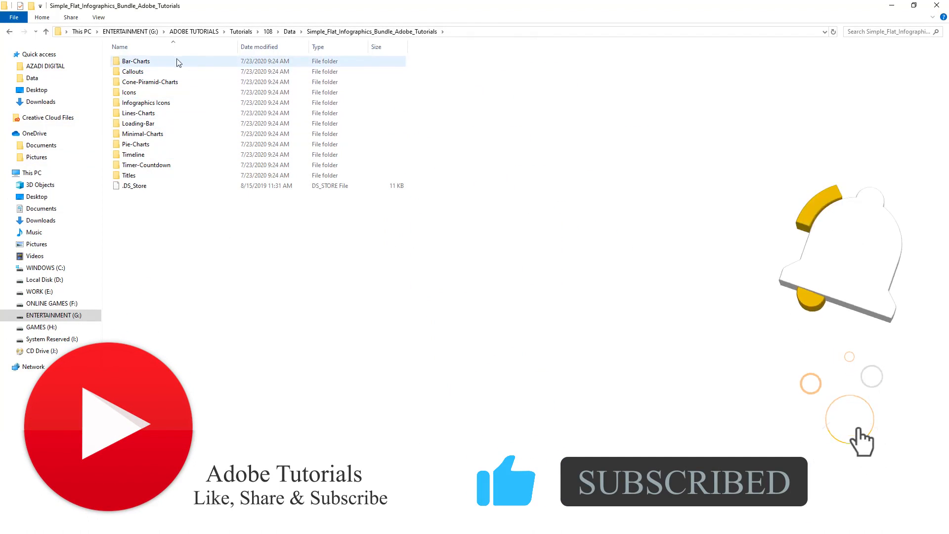
pyautogui.doubleClick(136, 61)
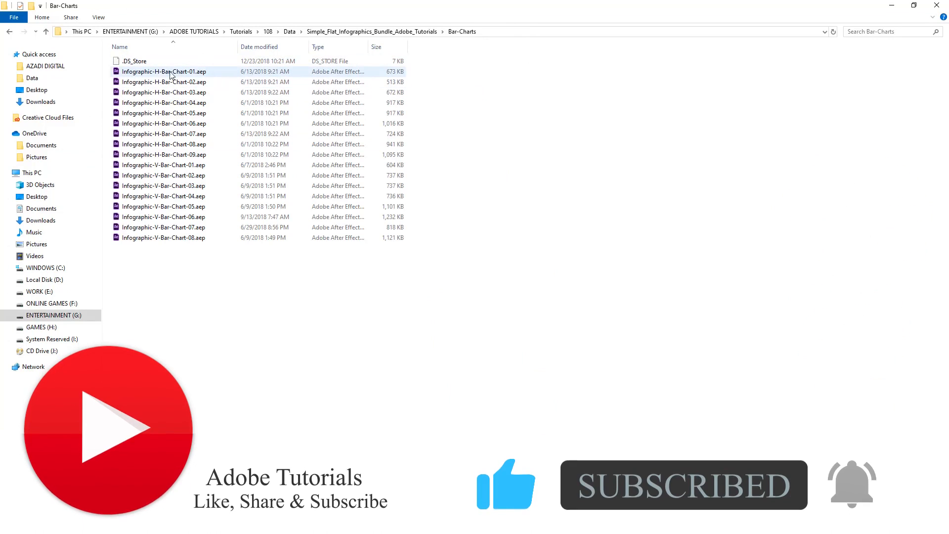
# Switch to After Effects and import Infographic-H-Bar-Chart-01.aep into the project, accepting substitution of the missing fonts
pyautogui.moveTo(163, 73); pyautogui.dragTo(201, 464)
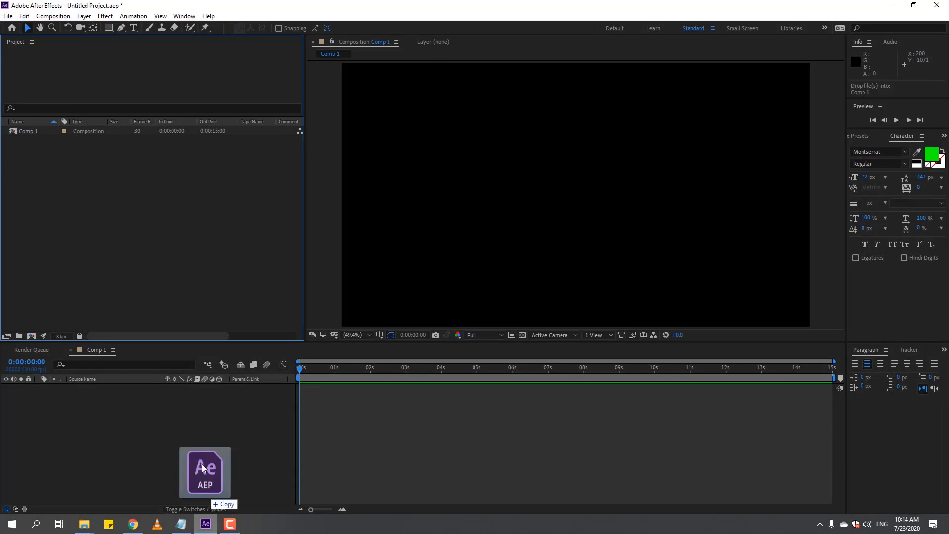
pyautogui.moveTo(120, 254); pyautogui.dragTo(120, 254)
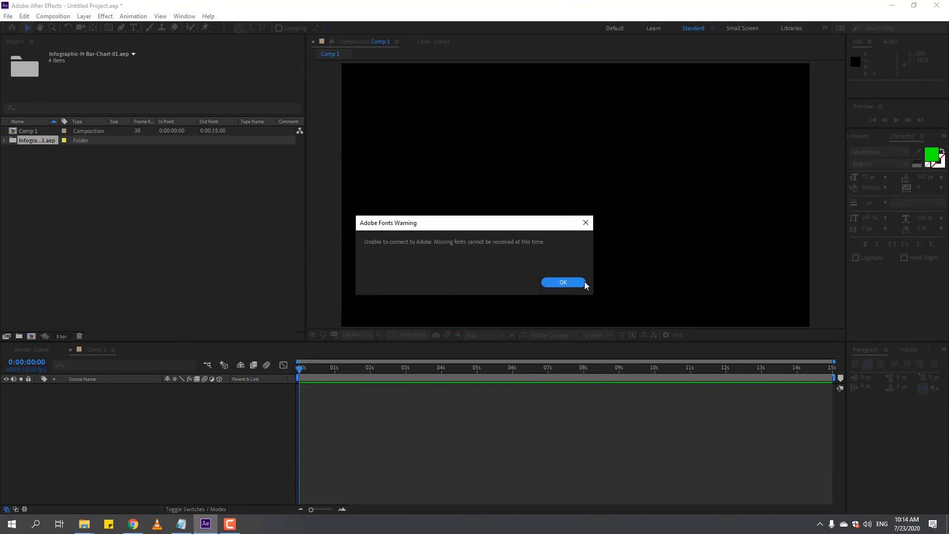
pyautogui.click(571, 283)
pyautogui.click(586, 349)
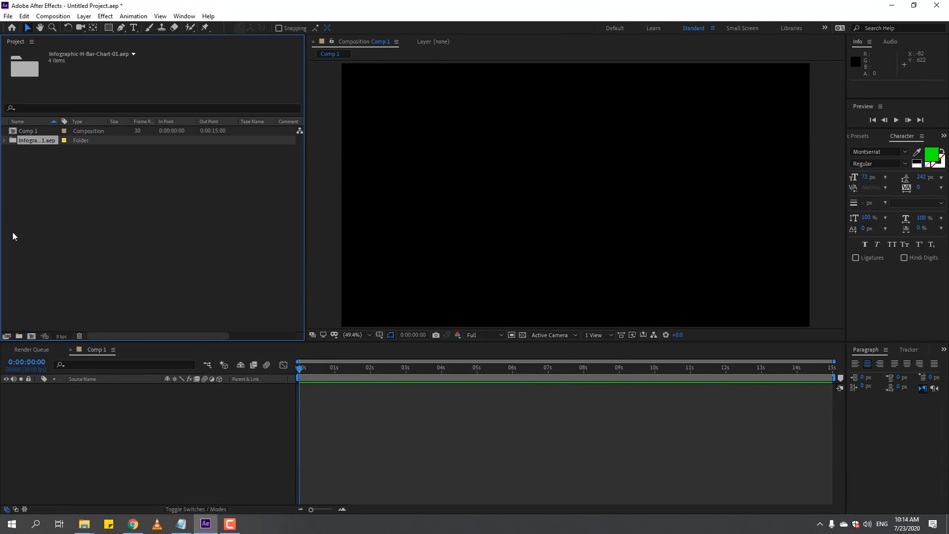
# Open the Horizontal-Bar-Chart-01 composition and scrub through the opening seconds of its animation
pyautogui.click(5, 141)
pyautogui.doubleClick(52, 151)
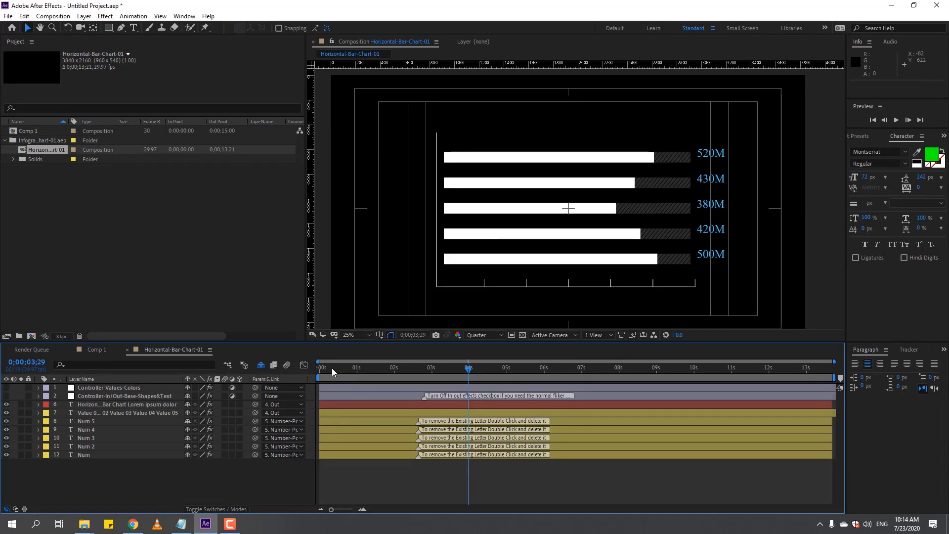
pyautogui.click(329, 368)
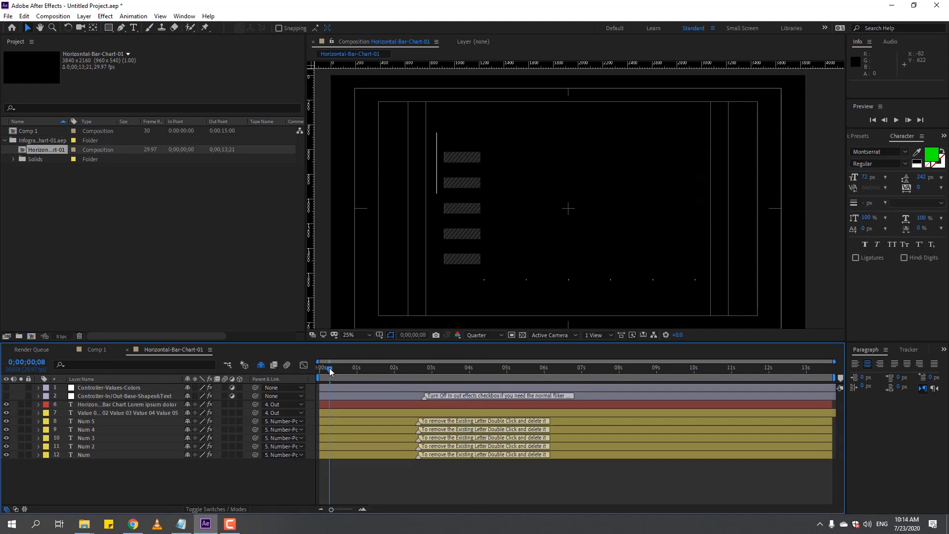
pyautogui.moveTo(333, 370); pyautogui.dragTo(429, 382)
pyautogui.click(227, 307)
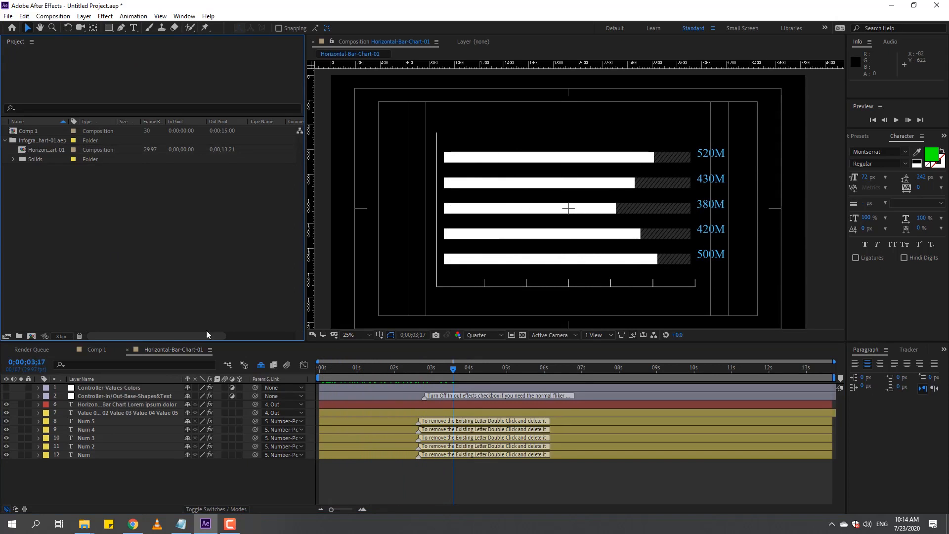
# Close the Motion Graphics Templates folder window and import Infographic-V-Bar-Chart-01.aep from Bar-Charts into the After Effects project, accepting font substitution
pyautogui.moveTo(90, 527)
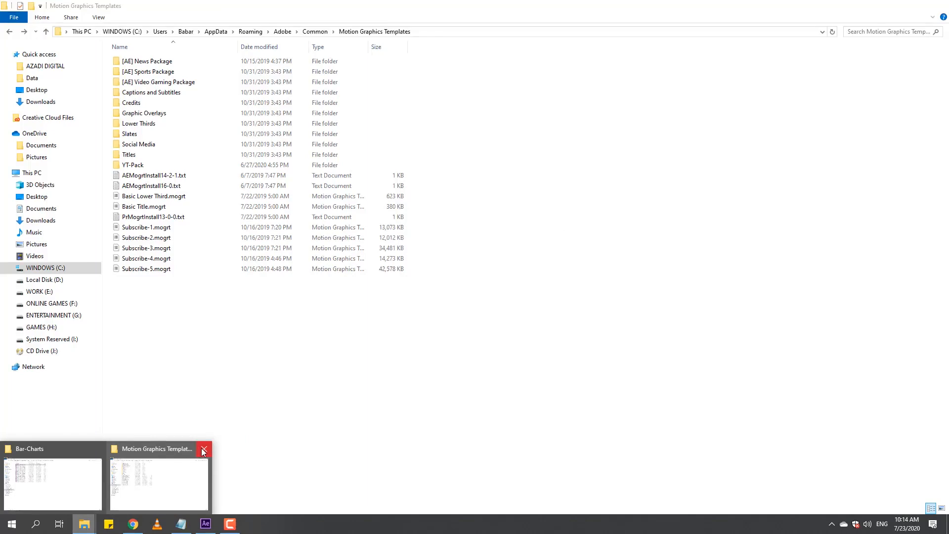
pyautogui.click(206, 450)
pyautogui.click(113, 491)
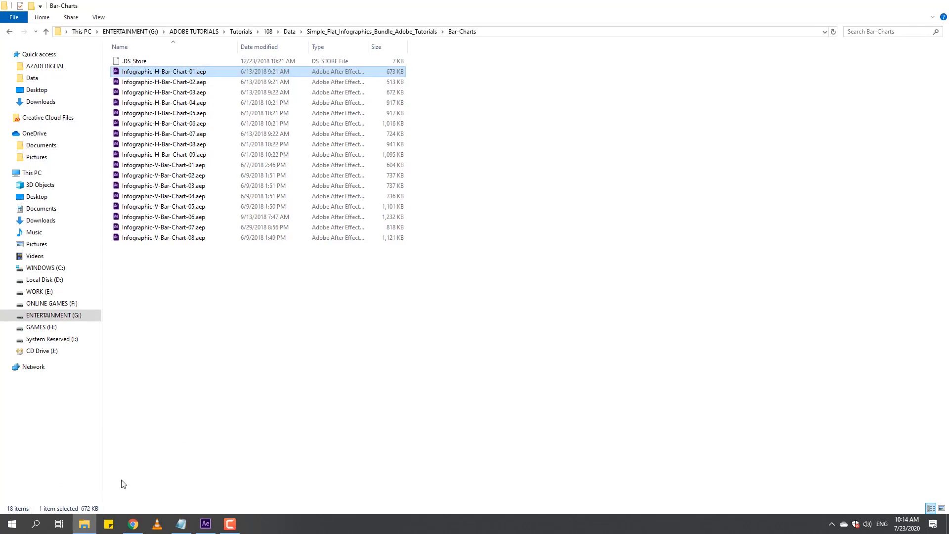
pyautogui.click(236, 307)
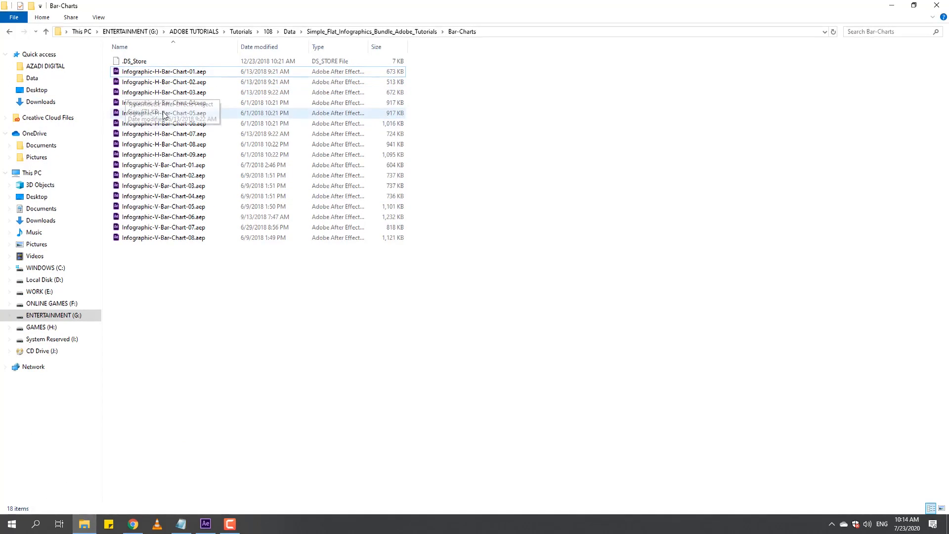
pyautogui.moveTo(182, 167); pyautogui.dragTo(110, 241)
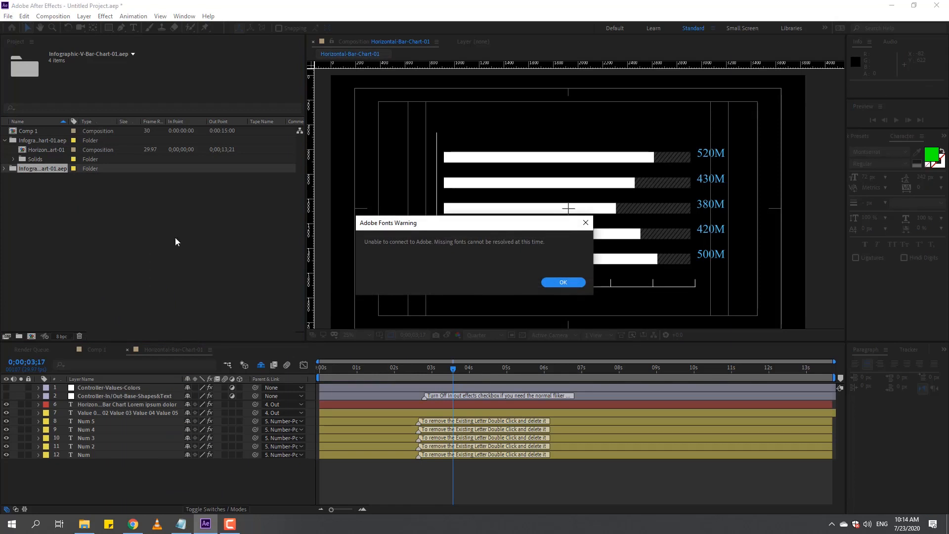
pyautogui.click(562, 283)
pyautogui.click(581, 347)
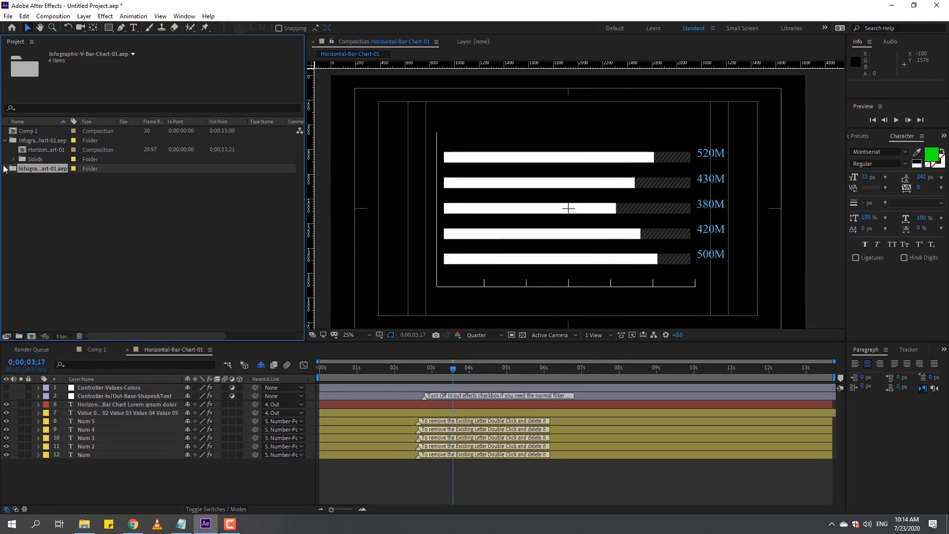
# Open the Vertical-Bar-Chart-01 composition and scrub through the opening seconds of its animation
pyautogui.doubleClick(44, 190)
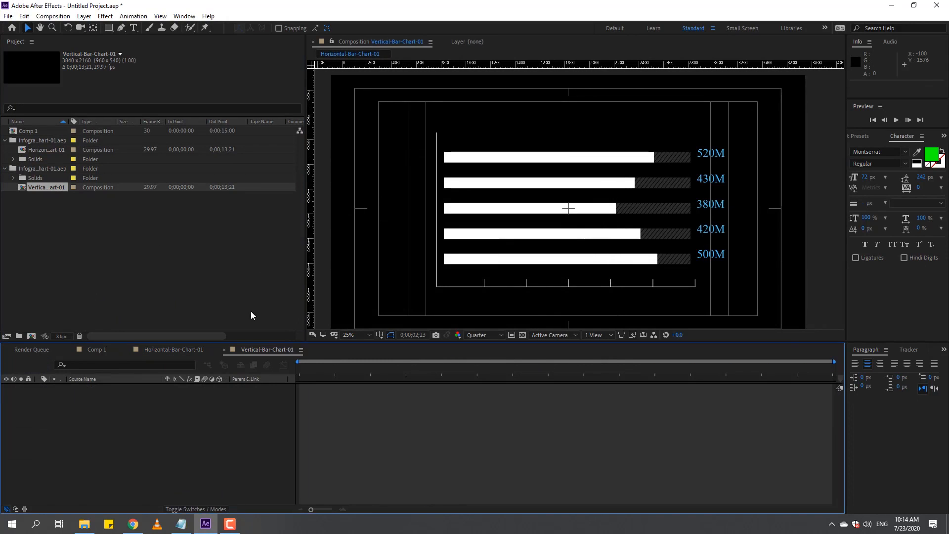
pyautogui.click(324, 368)
pyautogui.moveTo(323, 368); pyautogui.dragTo(461, 384)
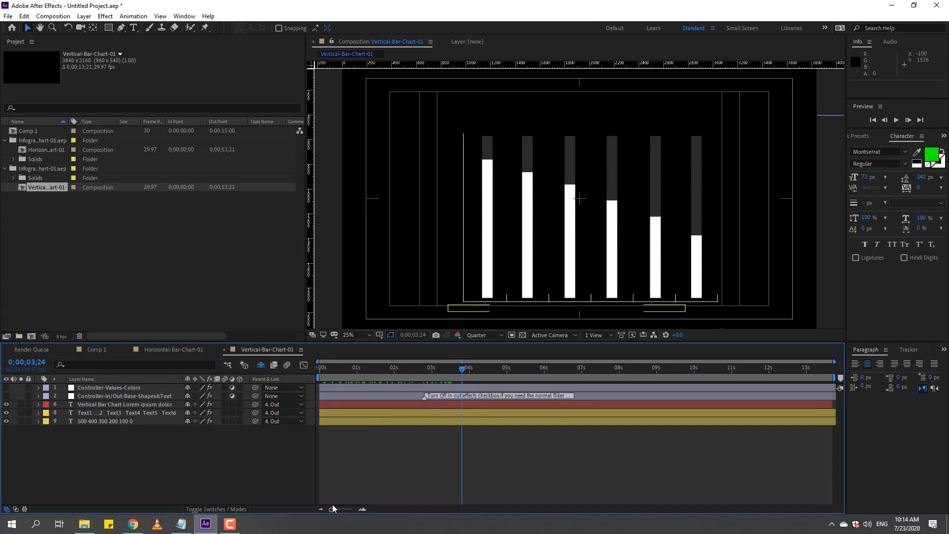
pyautogui.click(78, 260)
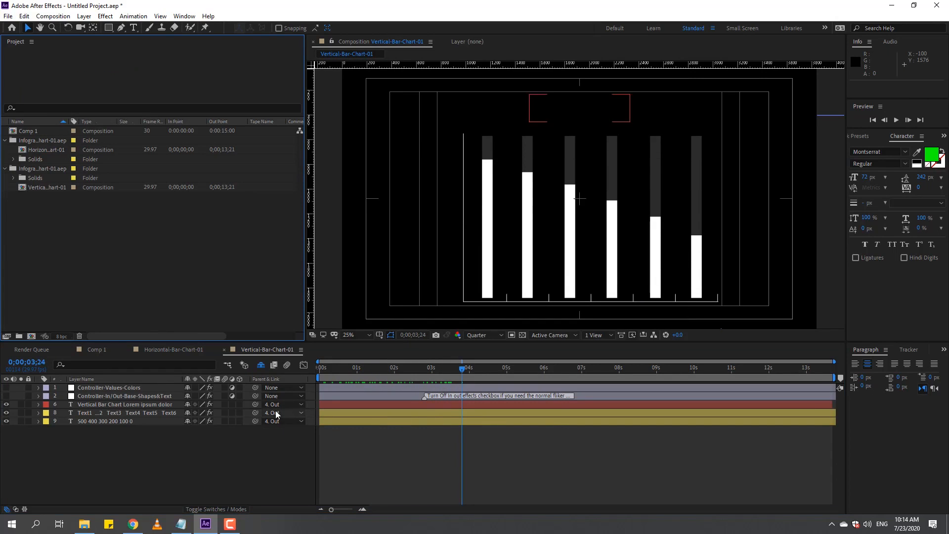
# Import Infographic-Callouts-05.aep from the bundle's Callouts folder into the After Effects project, accepting font substitution, and open its composition
pyautogui.click(84, 524)
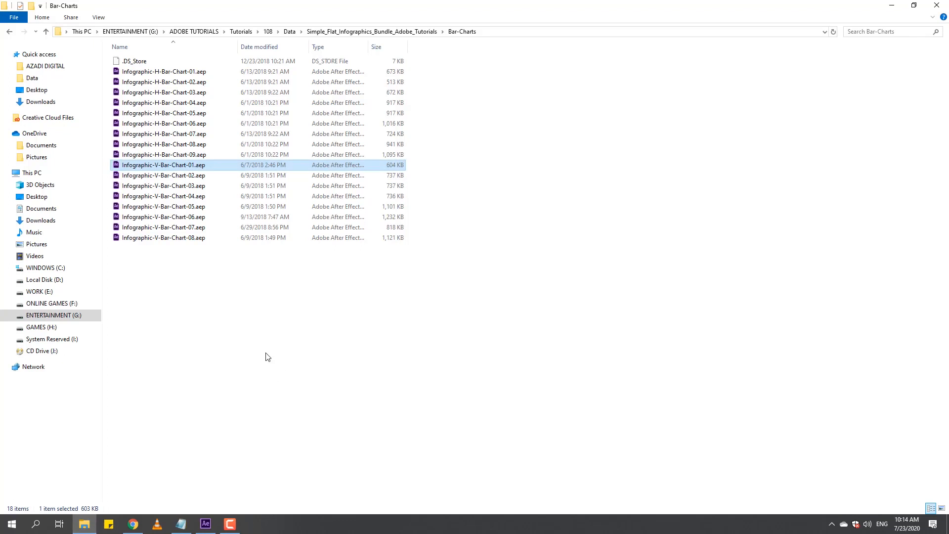
pyautogui.press('BackSpace')
pyautogui.doubleClick(148, 71)
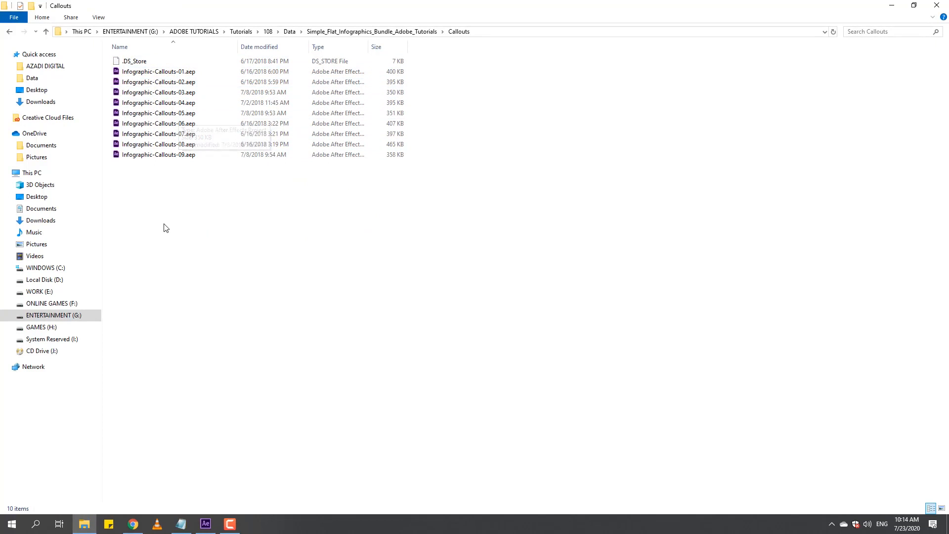
pyautogui.moveTo(187, 114); pyautogui.dragTo(82, 277)
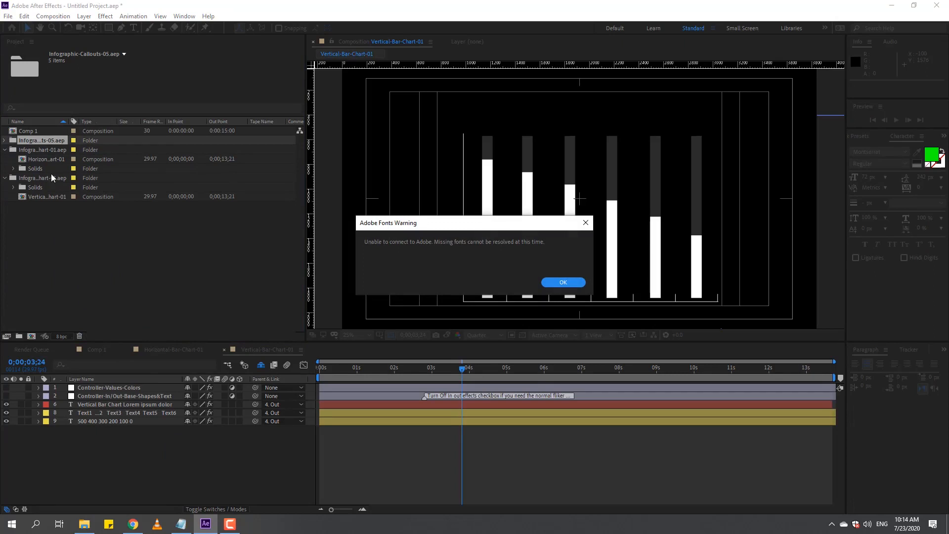
pyautogui.click(563, 283)
pyautogui.click(584, 346)
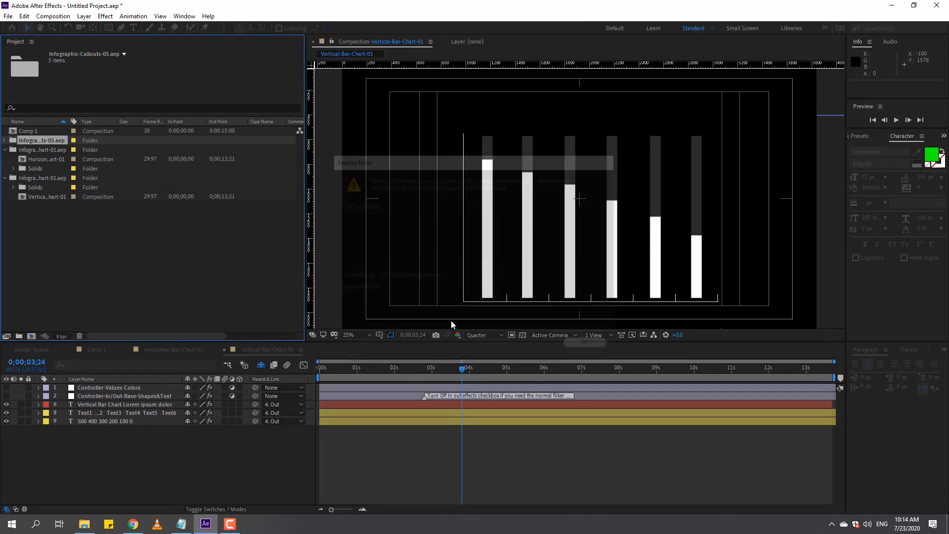
pyautogui.click(6, 141)
pyautogui.doubleClick(44, 150)
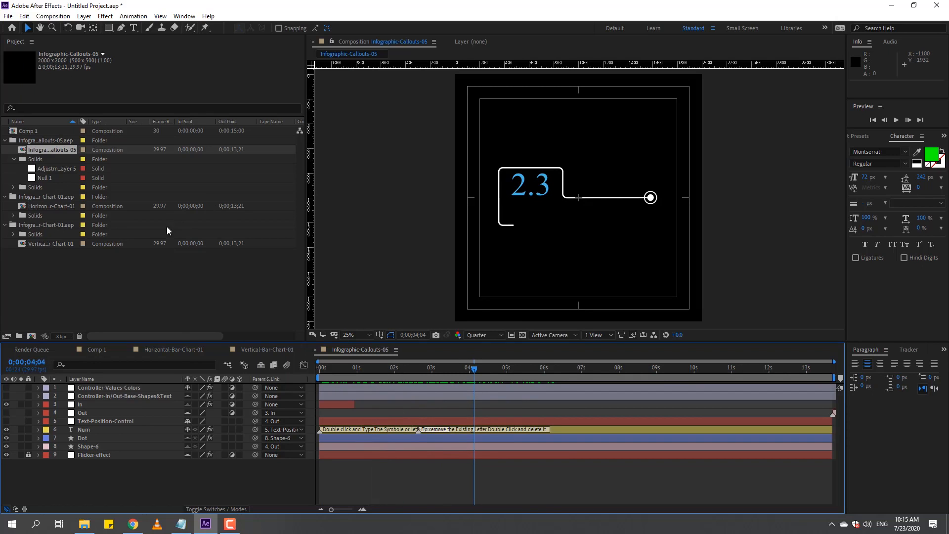
# Import Infographic-Cone-Piramid-Chart-01.aep from the bundle's Cone-Piramid-Charts folder into the After Effects project, accepting font substitution
pyautogui.hotkey('alt', 'Tab')
pyautogui.hotkey('alt', 'Up')
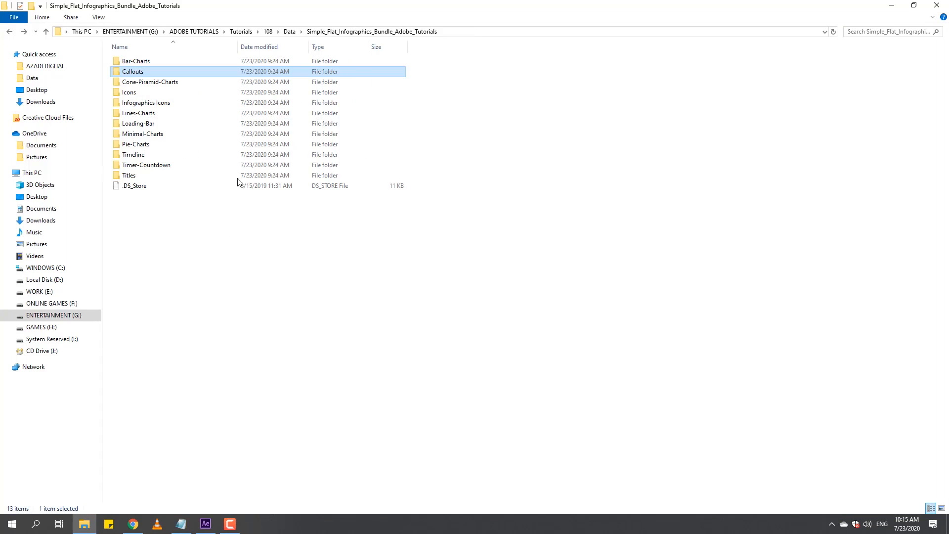
pyautogui.doubleClick(154, 83)
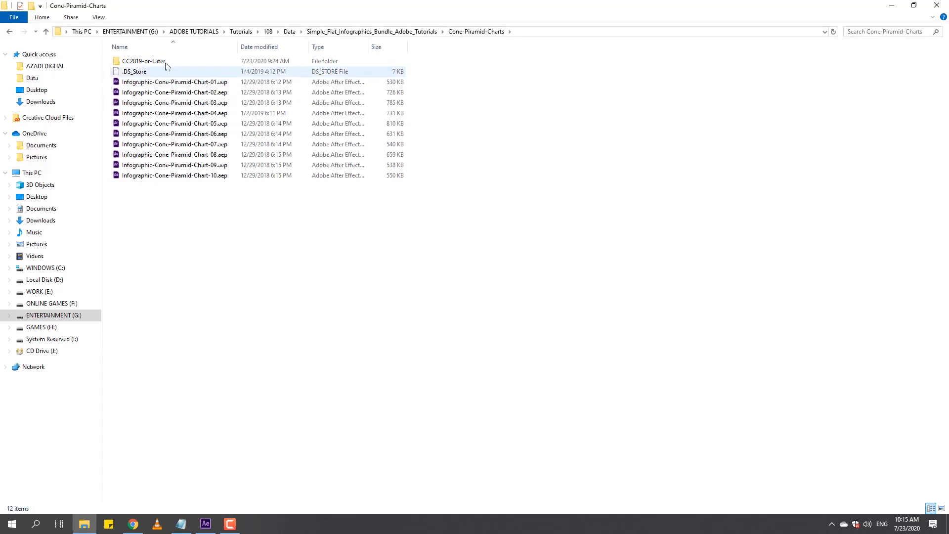
pyautogui.moveTo(163, 85); pyautogui.dragTo(92, 300)
pyautogui.click(559, 283)
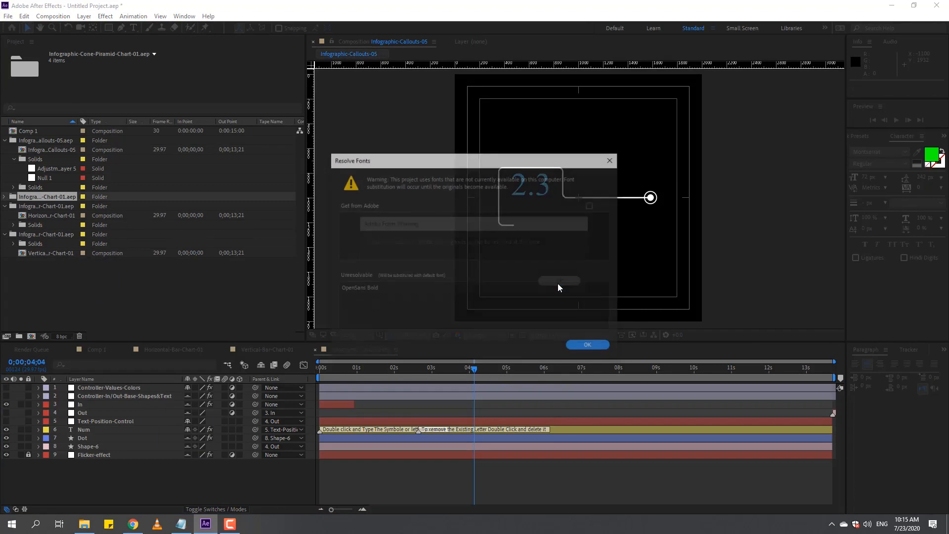
pyautogui.click(588, 344)
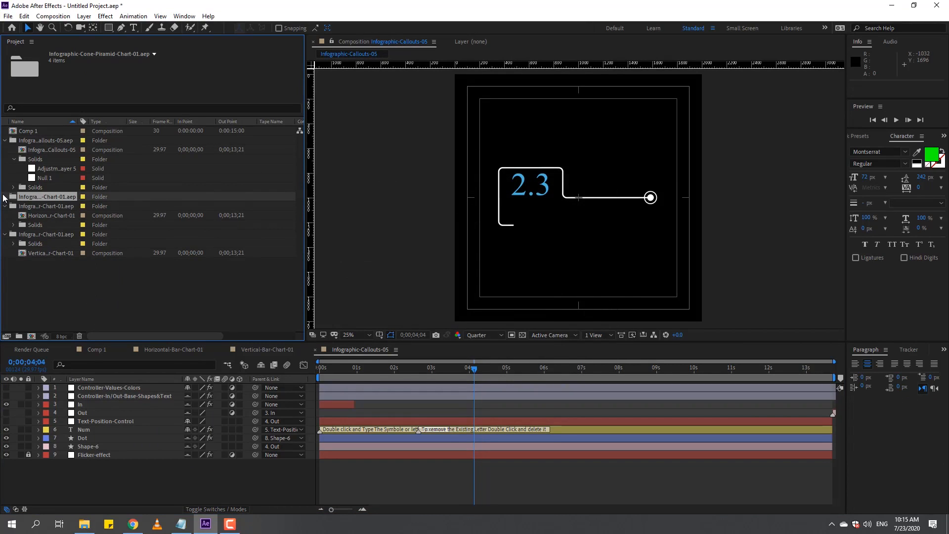
# Open the Infographic-Cone-Piramid-Chart-01 composition and scrub through the opening seconds of its animation
pyautogui.click(4, 198)
pyautogui.doubleClick(52, 206)
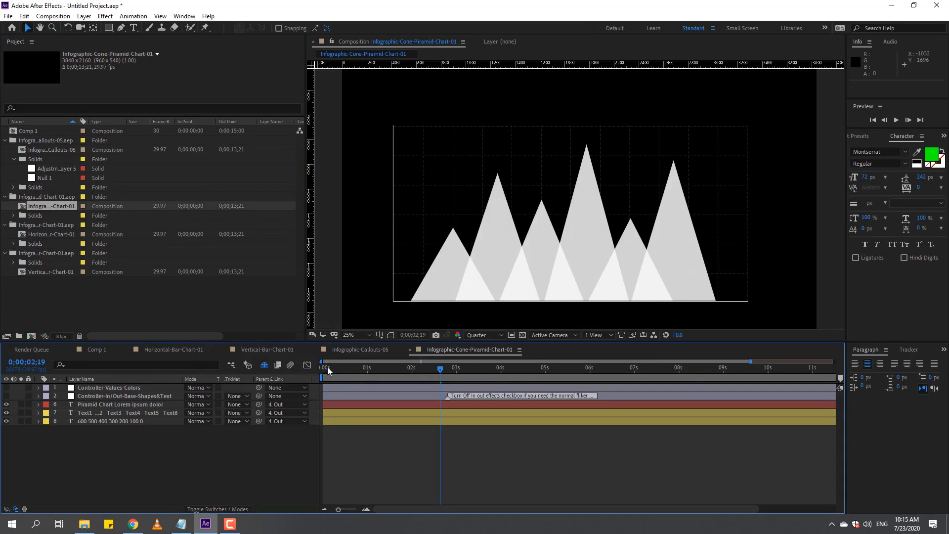
pyautogui.moveTo(327, 366); pyautogui.dragTo(480, 383)
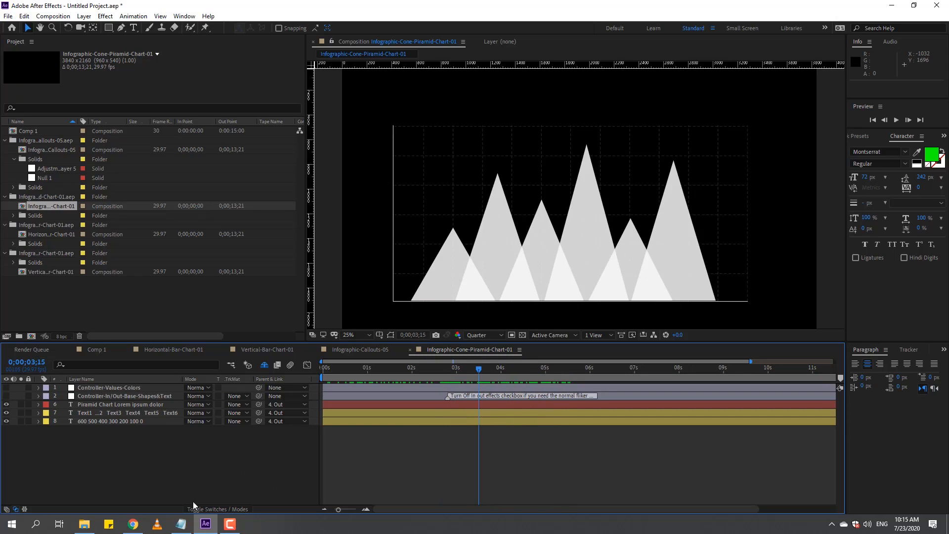
# Import Infographic-Cone-Piramid-Chart-08.aep from the Cone-Piramid-Charts folder into the After Effects project, accepting font substitution
pyautogui.click(92, 524)
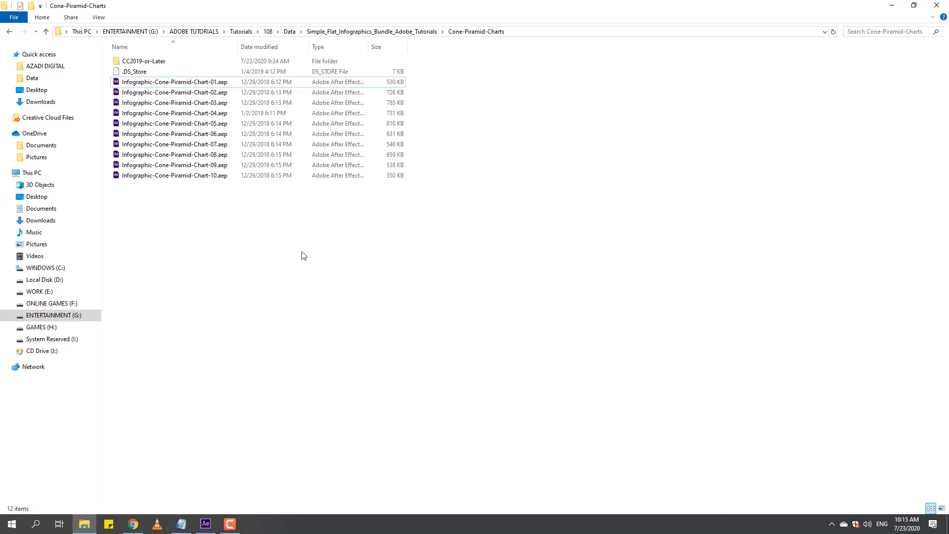
pyautogui.moveTo(220, 155); pyautogui.dragTo(103, 309)
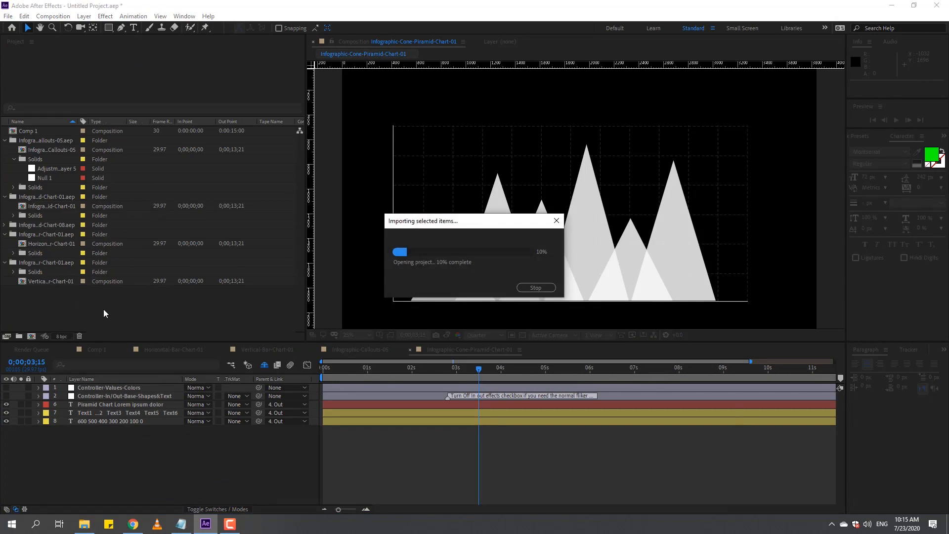
pyautogui.click(568, 282)
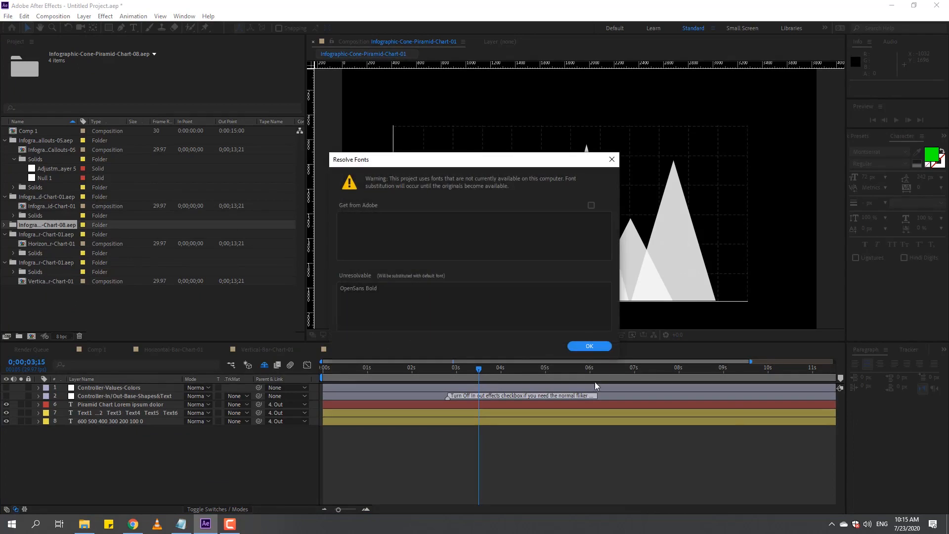
pyautogui.click(589, 346)
# Open the Infographic-Cone-Piramid-Chart-08 composition and scrub through the opening seconds of its animation
pyautogui.click(5, 225)
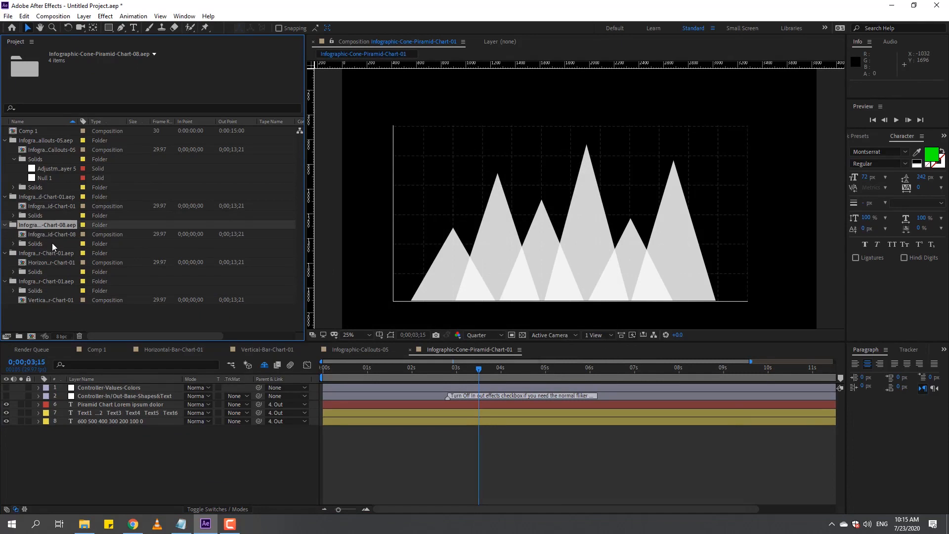
pyautogui.doubleClick(52, 234)
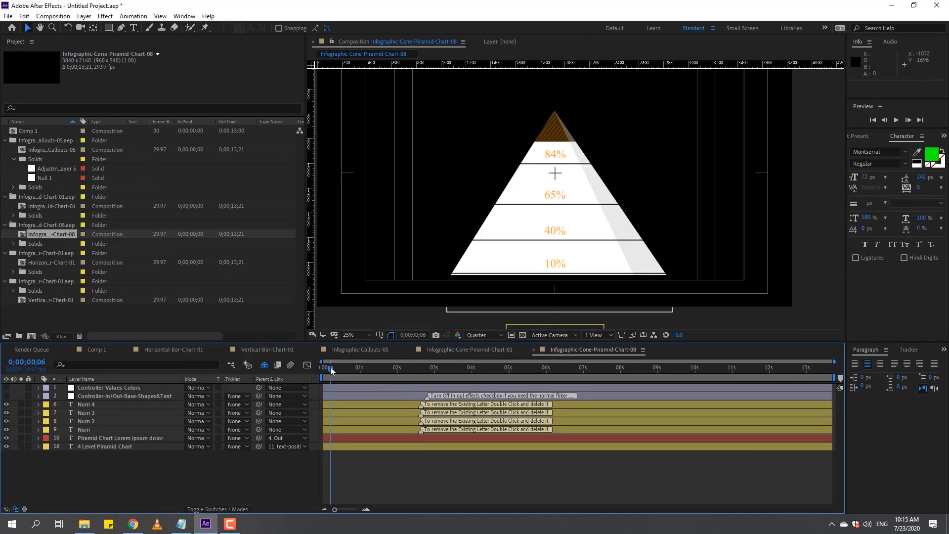
pyautogui.moveTo(331, 371); pyautogui.dragTo(484, 384)
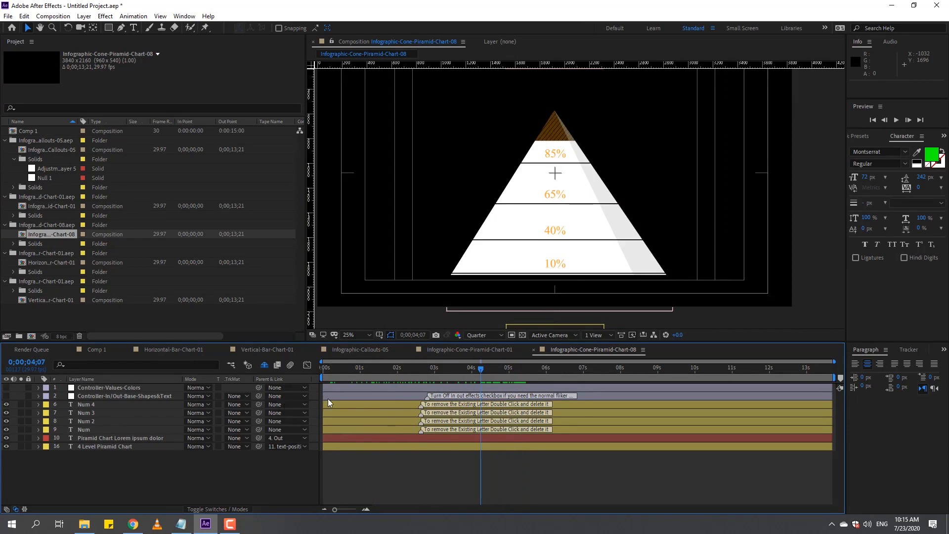
# Collapse all the expanded imported template folders in the project and clear the selection
pyautogui.click(5, 225)
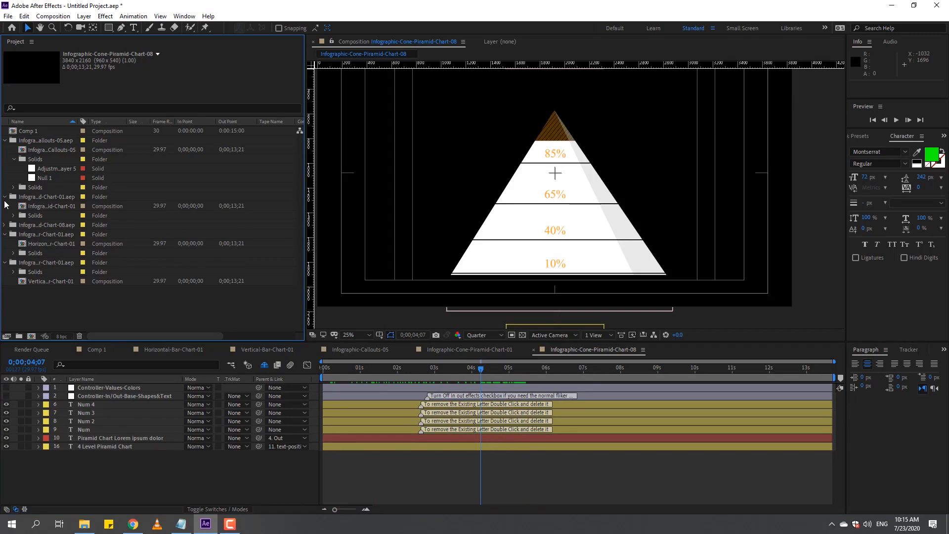
pyautogui.click(5, 197)
pyautogui.click(5, 141)
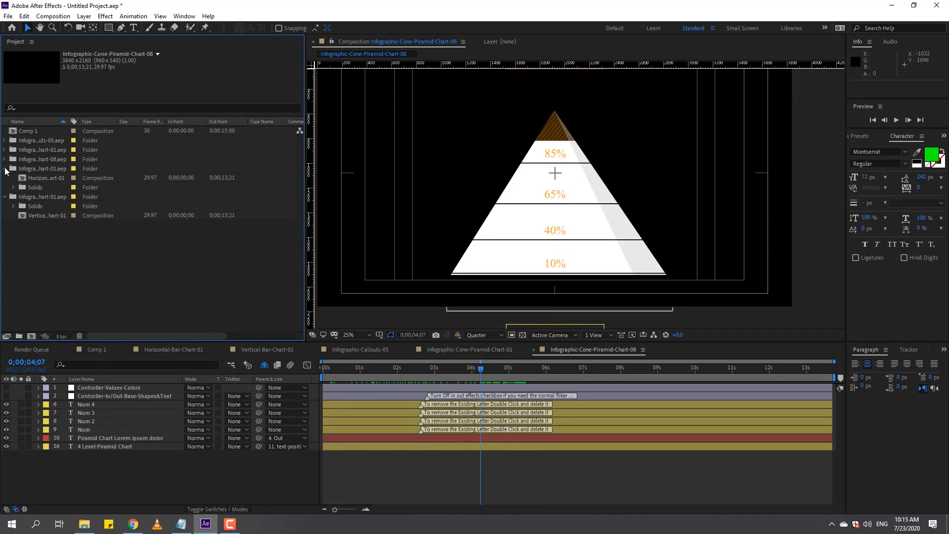
pyautogui.click(5, 168)
pyautogui.click(5, 178)
pyautogui.click(84, 227)
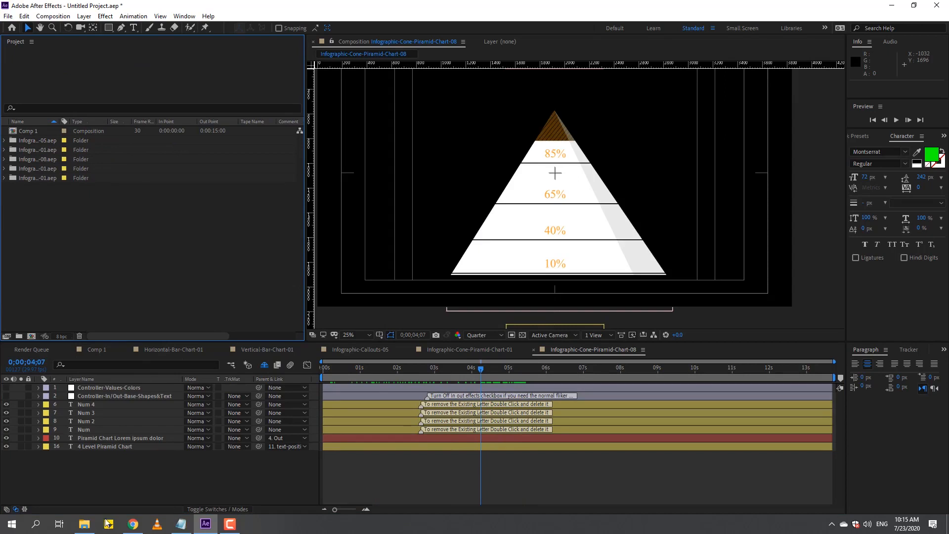
# Import Infographic-Icons-01.aep from the bundle's Icons folder into the After Effects project, accepting font substitution
pyautogui.click(87, 526)
pyautogui.click(275, 223)
pyautogui.press('BackSpace')
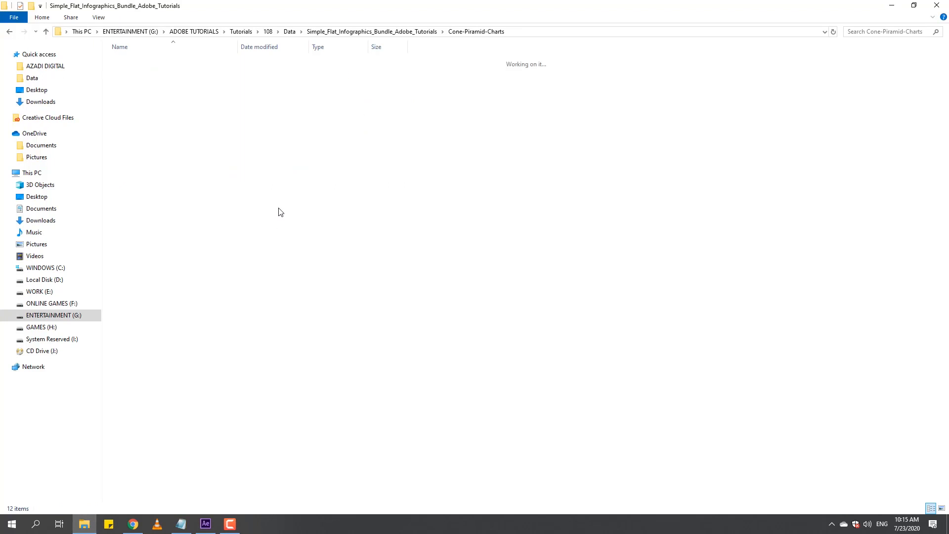
pyautogui.doubleClick(140, 96)
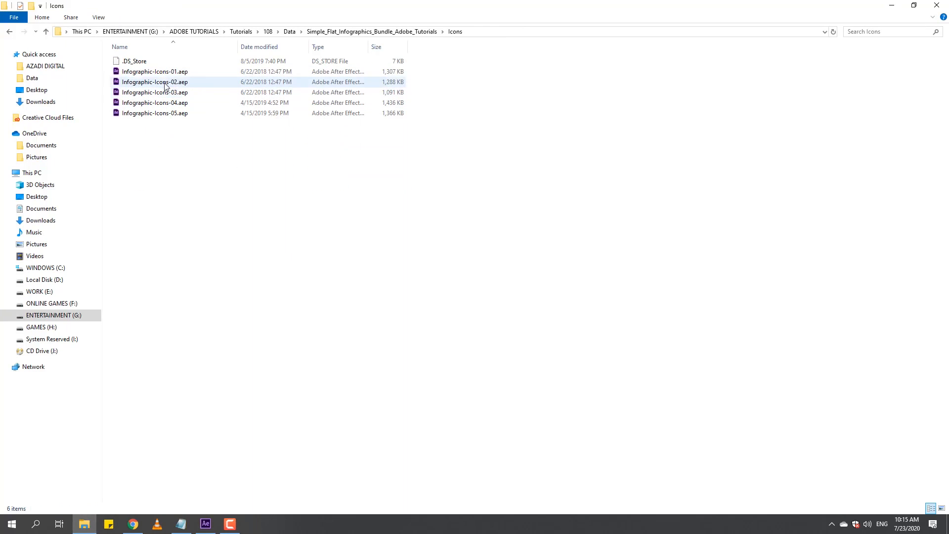
pyautogui.moveTo(148, 71); pyautogui.dragTo(116, 288)
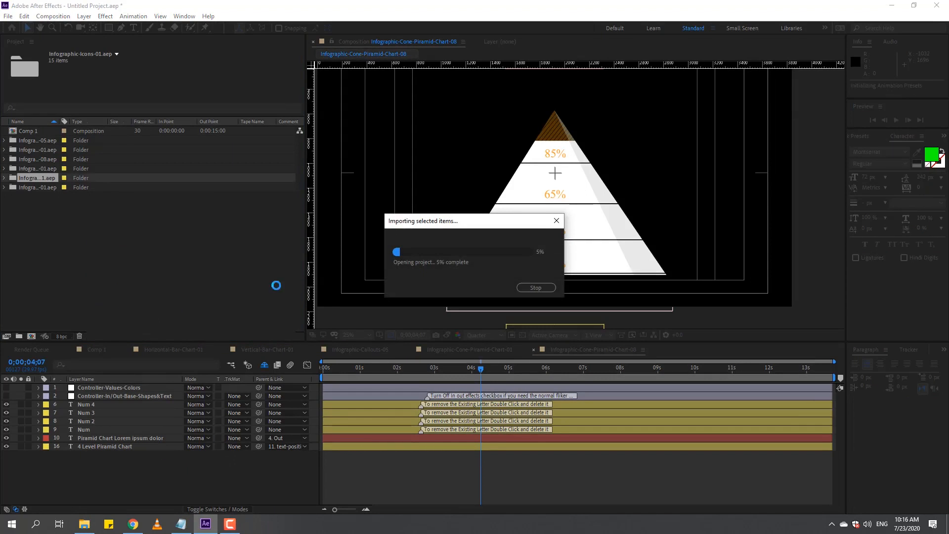
pyautogui.click(563, 282)
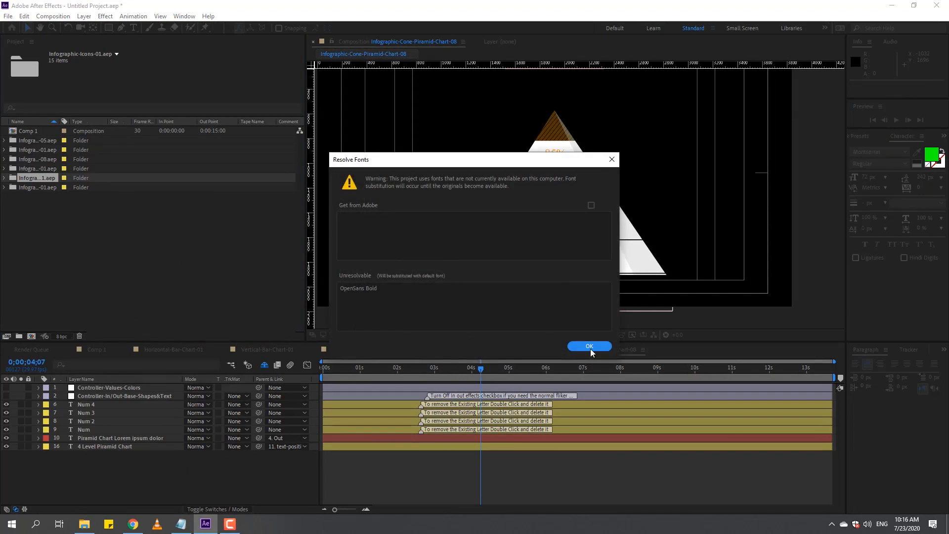
pyautogui.click(590, 346)
# Open the Infographic-Icons-01 composition and scrub through the opening seconds of its animation
pyautogui.click(4, 179)
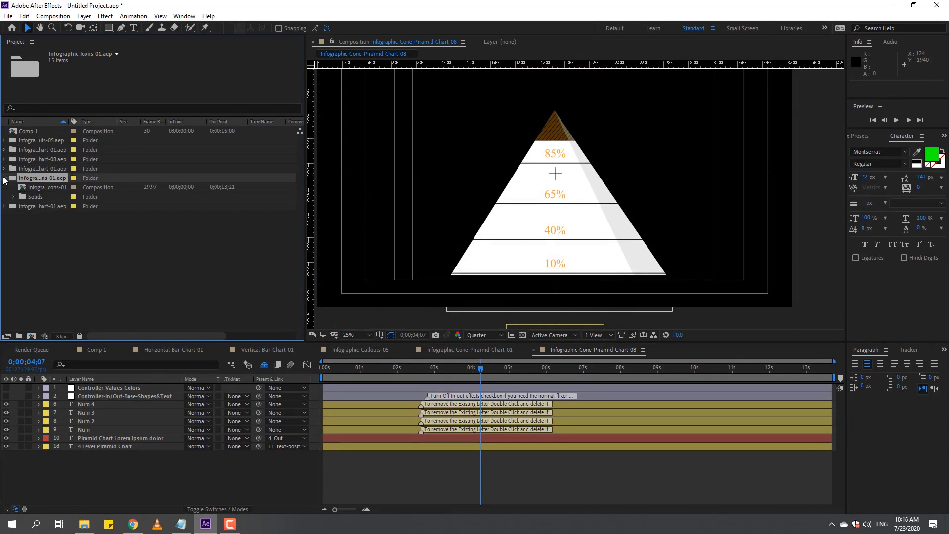
pyautogui.doubleClick(50, 188)
pyautogui.click(327, 369)
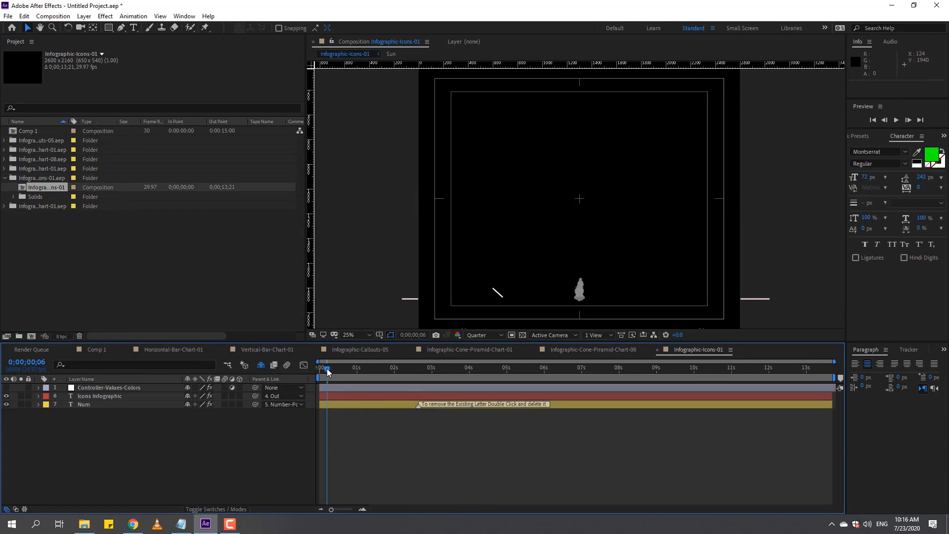
pyautogui.moveTo(328, 369); pyautogui.dragTo(416, 384)
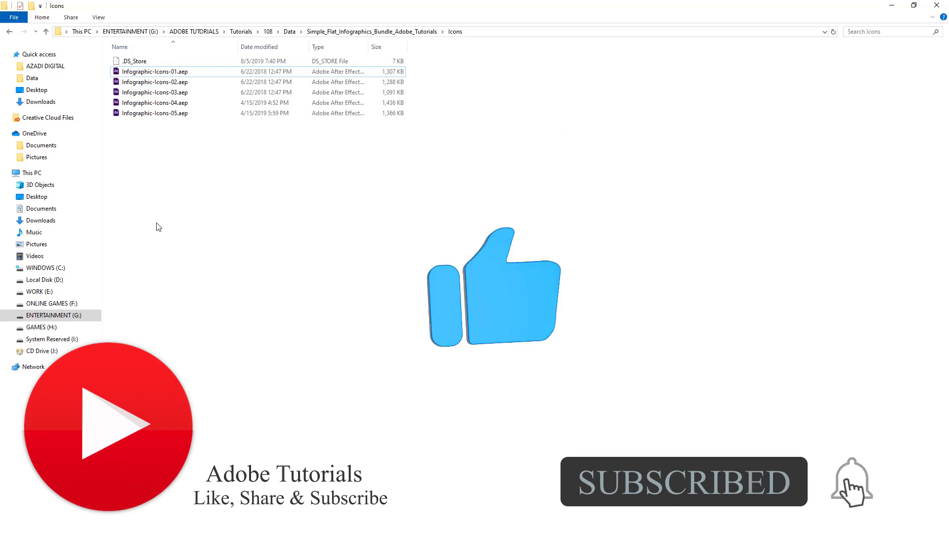
# Import Infographic-Icons-05.aep from the bundle's Icons folder into the After Effects project, accepting font substitution
pyautogui.hotkey('alt', 'Up')
pyautogui.press('Return')
pyautogui.moveTo(166, 113); pyautogui.dragTo(103, 260)
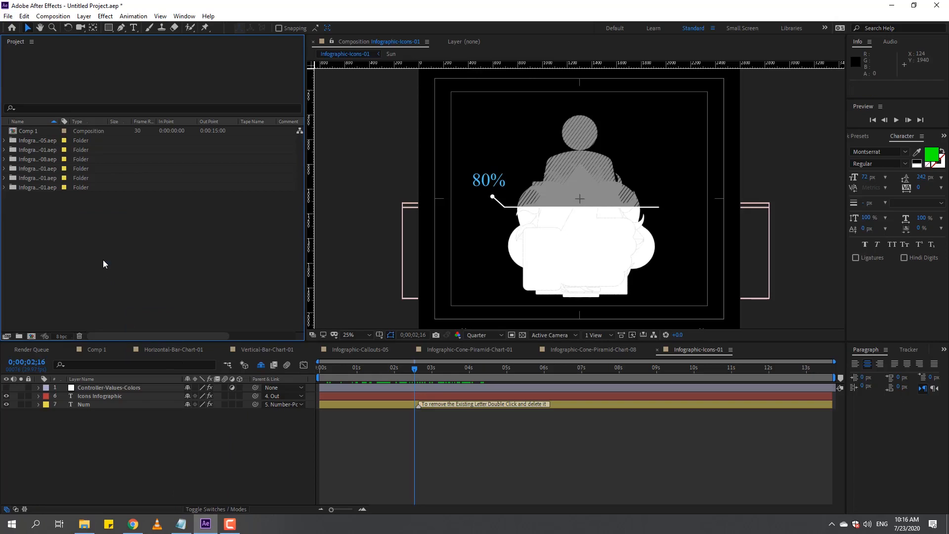
pyautogui.click(554, 282)
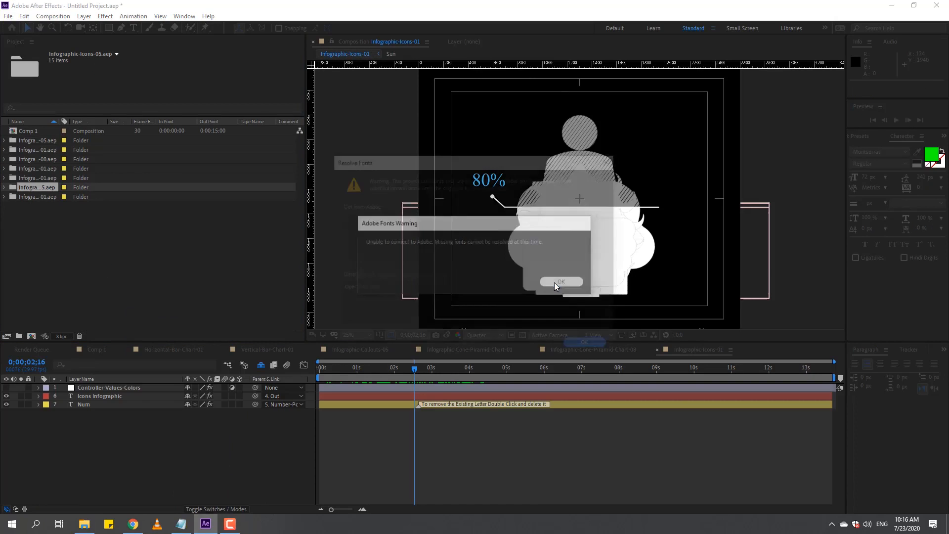
pyautogui.click(582, 345)
# Open the Infographic-Icons-05 composition and scrub through the opening seconds of its animation
pyautogui.click(5, 188)
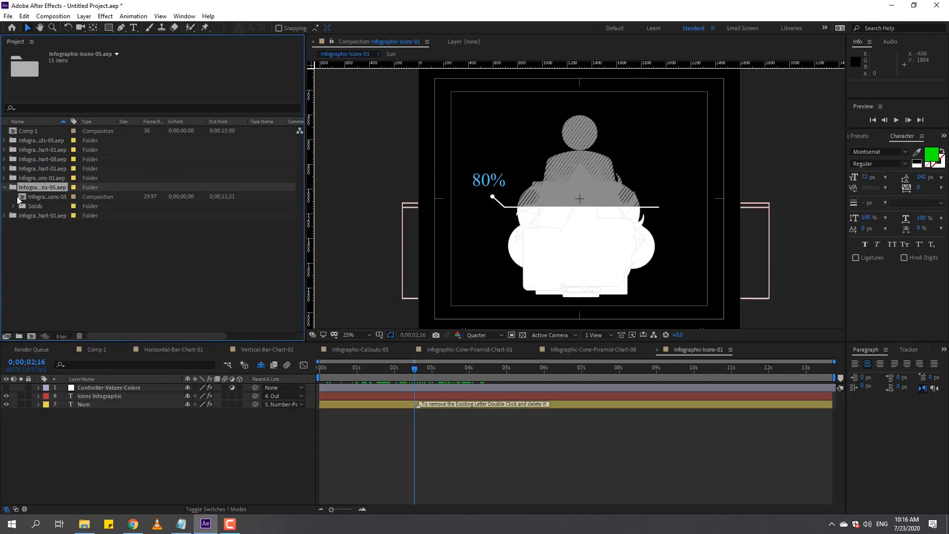
pyautogui.doubleClick(46, 197)
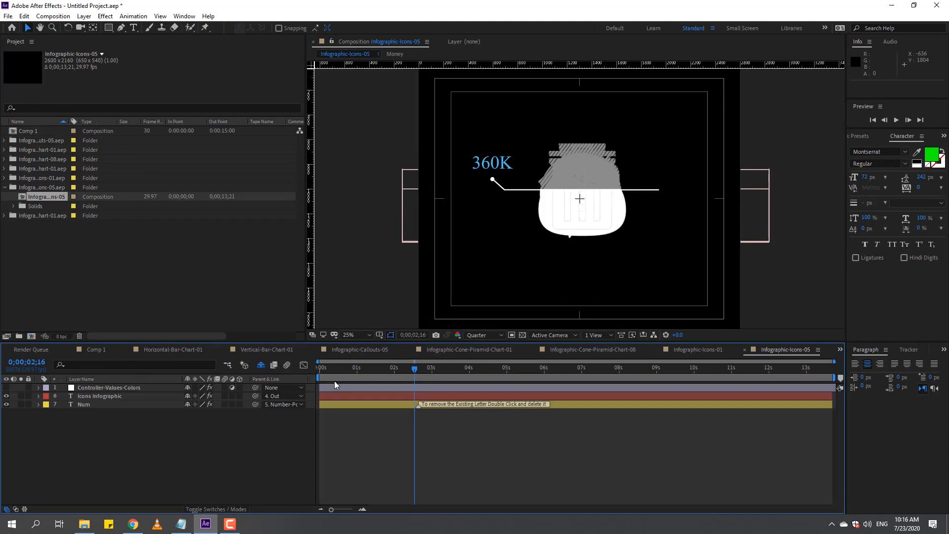
pyautogui.click(328, 369)
pyautogui.moveTo(330, 367); pyautogui.dragTo(424, 379)
# Import Bus.aep from the 10_City Objects folder of Infographics Icons into the After Effects project, accepting font substitution
pyautogui.click(85, 525)
pyautogui.hotkey('alt', 'Up')
pyautogui.doubleClick(147, 112)
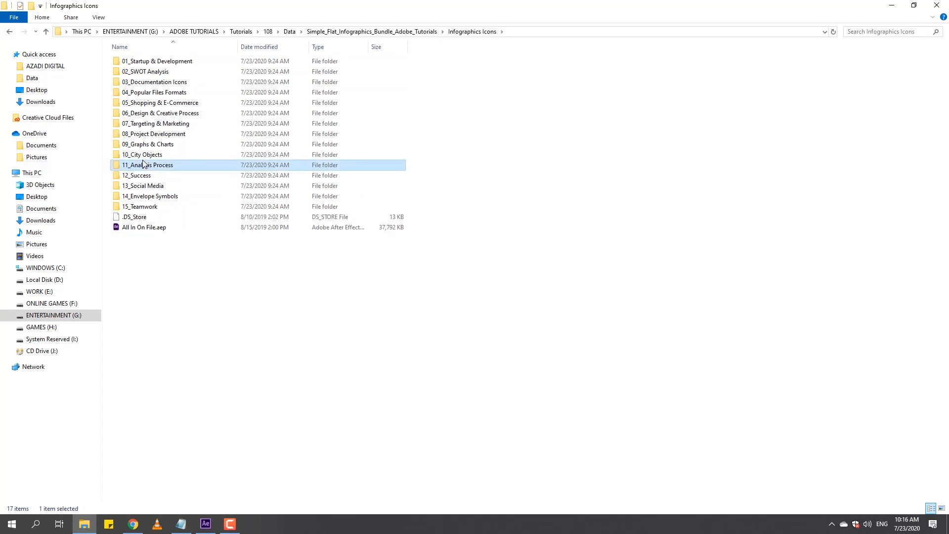
pyautogui.doubleClick(131, 155)
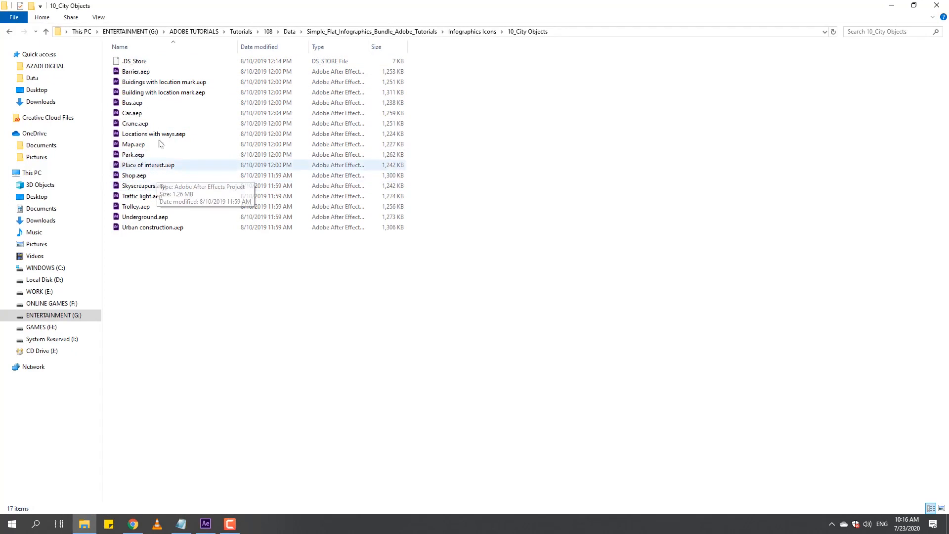
pyautogui.click(136, 105)
pyautogui.moveTo(136, 106); pyautogui.dragTo(97, 283)
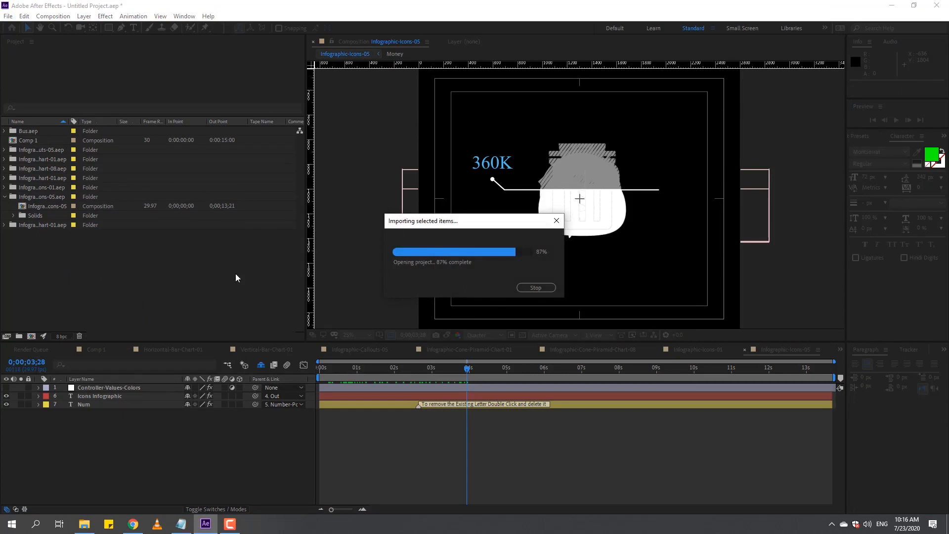
pyautogui.click(555, 282)
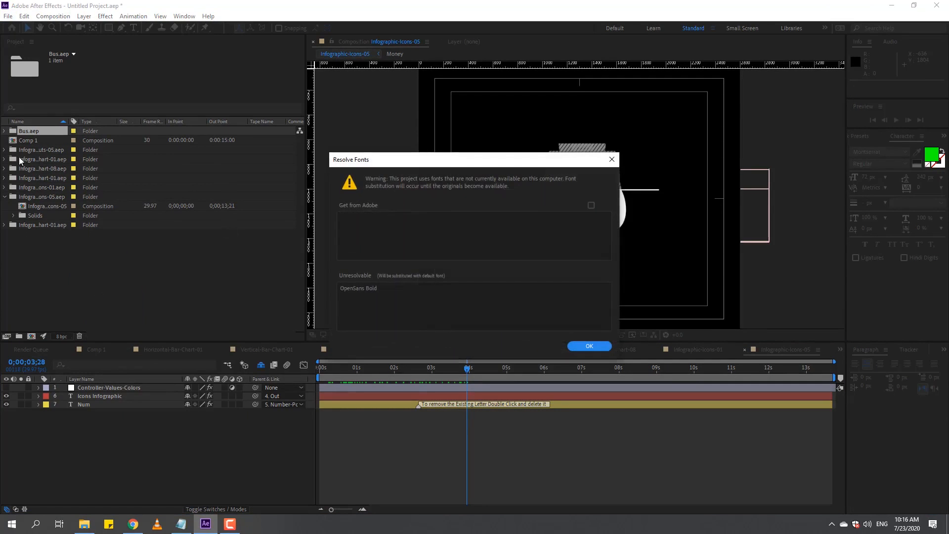
pyautogui.click(583, 347)
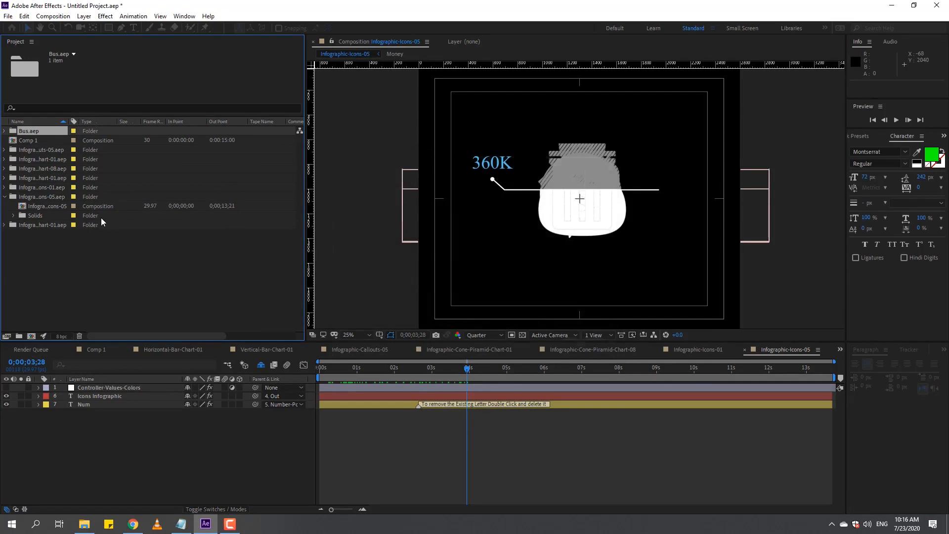
# Open the Bus composition, scrub through its icon animation, and briefly toggle the transparency grid on and off
pyautogui.click(5, 131)
pyautogui.doubleClick(30, 139)
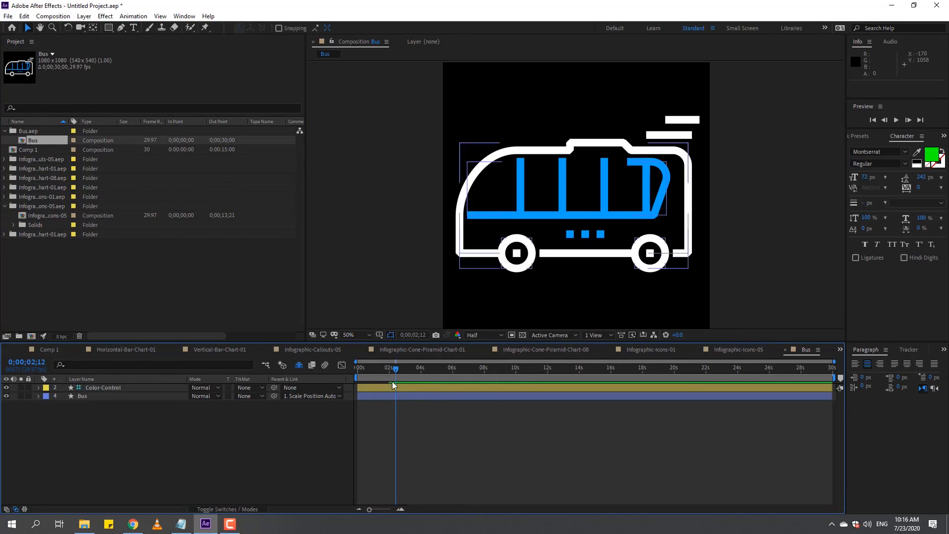
pyautogui.moveTo(371, 374)
pyautogui.mouseDown()
pyautogui.moveTo(357, 372)
pyautogui.moveTo(393, 373)
pyautogui.mouseUp()
pyautogui.moveTo(519, 383); pyautogui.dragTo(451, 381)
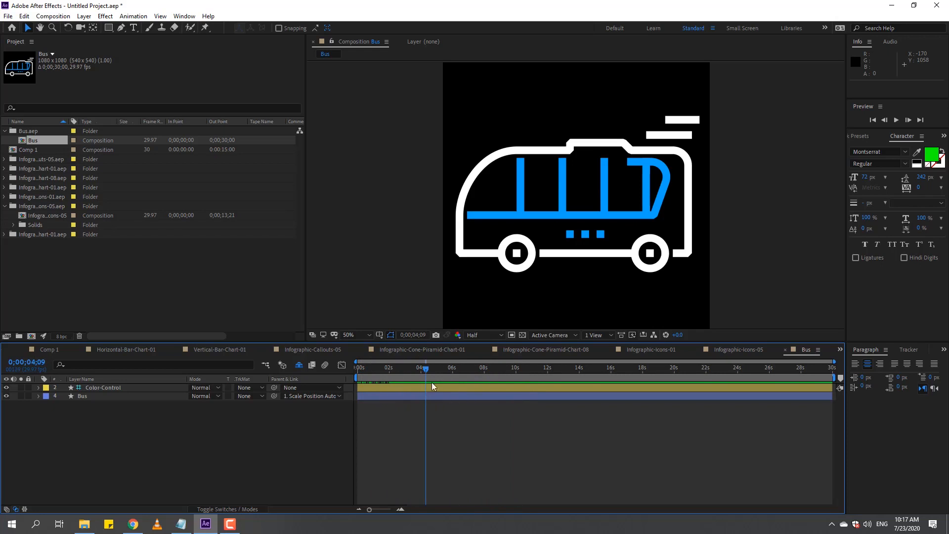
pyautogui.click(523, 335)
pyautogui.click(522, 335)
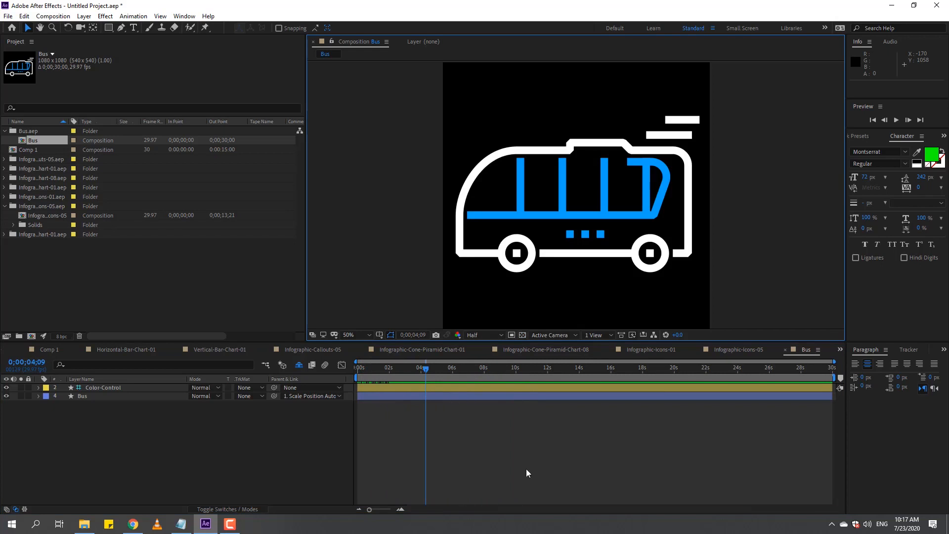
# Collapse the open project folders and import Conference.aep from the 15_Teamwork folder of Infographics Icons, accepting font substitution
pyautogui.click(6, 132)
pyautogui.click(5, 197)
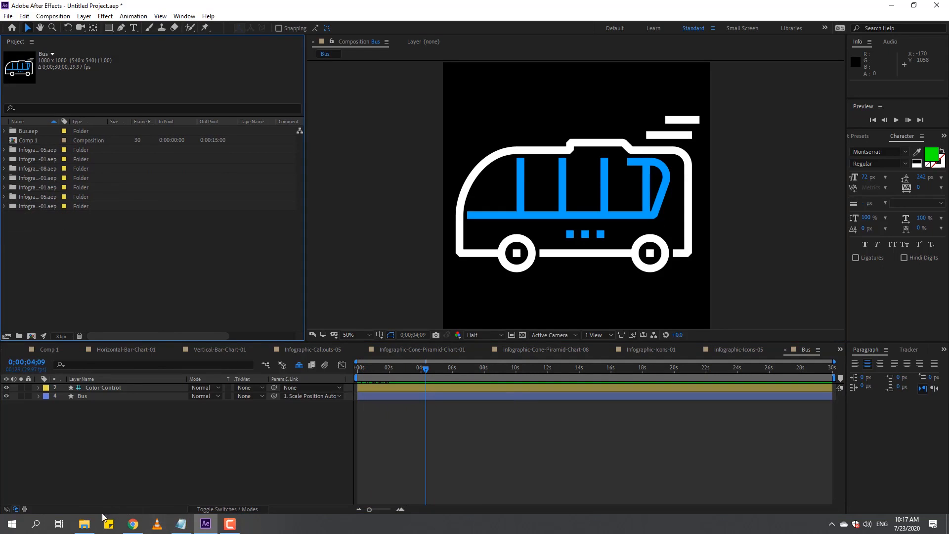
pyautogui.click(84, 523)
pyautogui.hotkey('alt', 'Up')
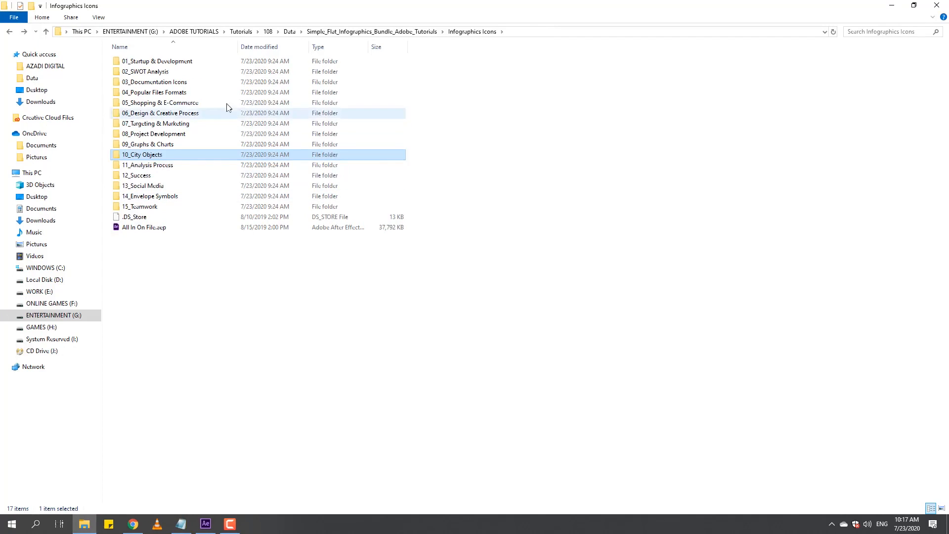
pyautogui.doubleClick(153, 207)
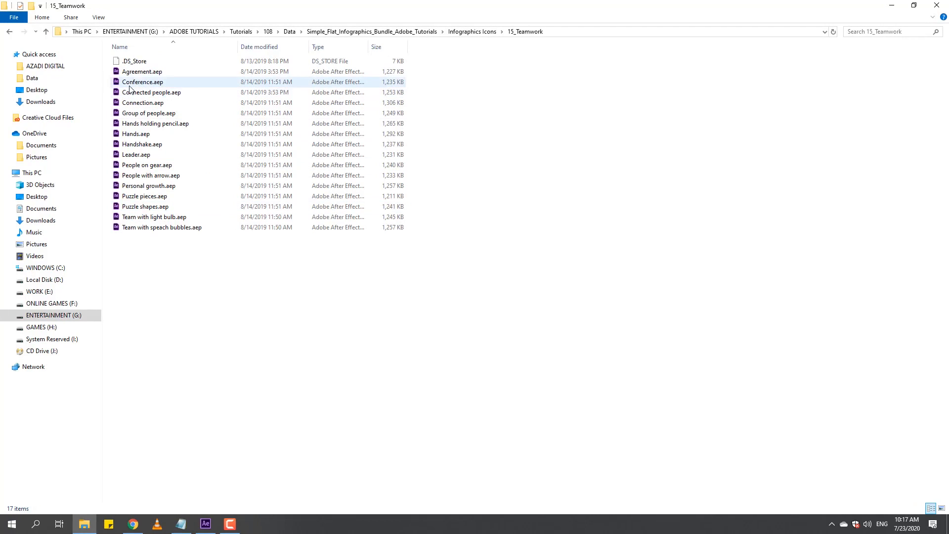
pyautogui.moveTo(132, 87); pyautogui.dragTo(85, 281)
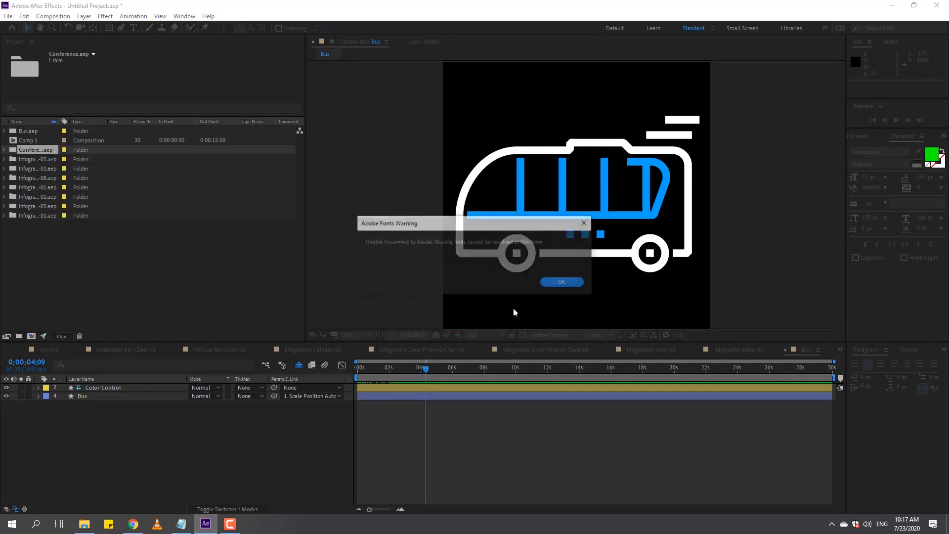
pyautogui.click(549, 282)
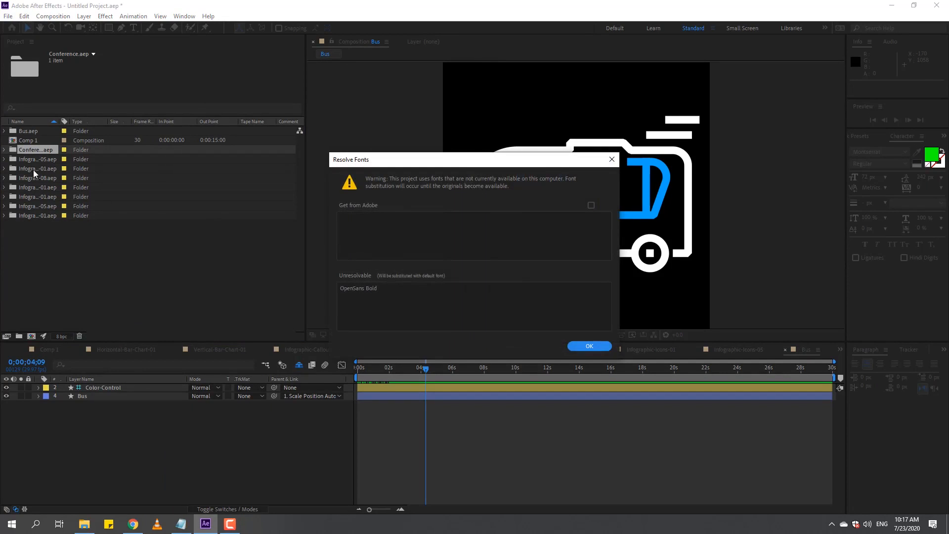
pyautogui.click(588, 346)
# Open the Conference composition, scrub through its icon animation, and collapse its project folder
pyautogui.click(5, 150)
pyautogui.click(32, 159)
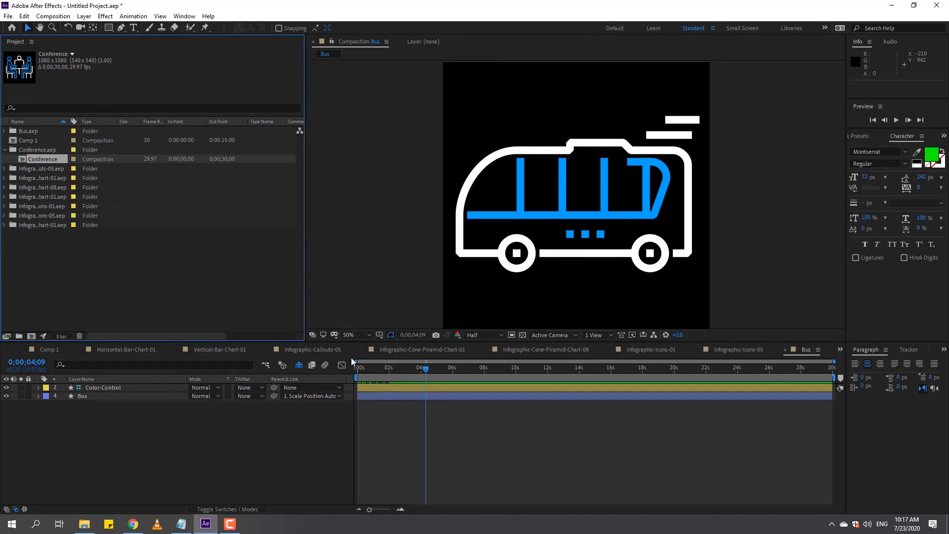
pyautogui.doubleClick(43, 159)
pyautogui.moveTo(356, 368); pyautogui.dragTo(402, 375)
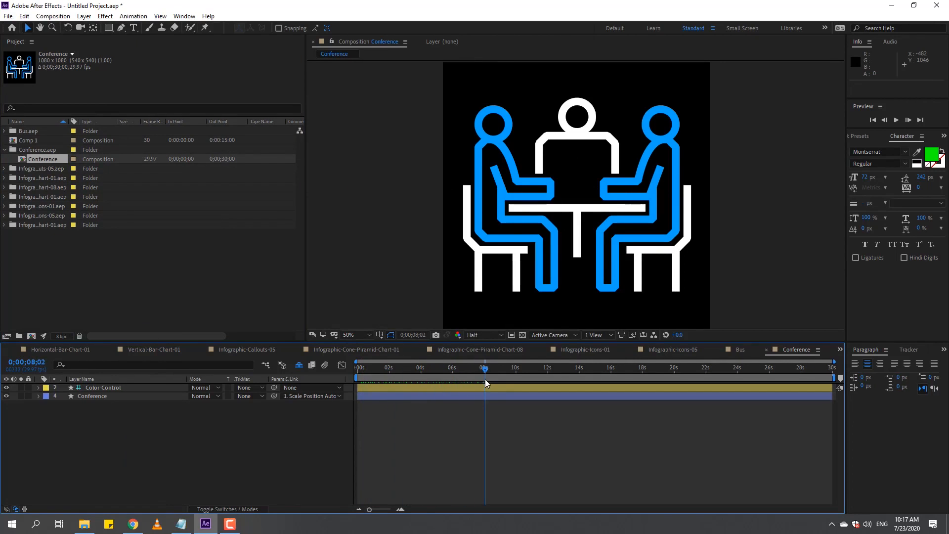
pyautogui.click(6, 150)
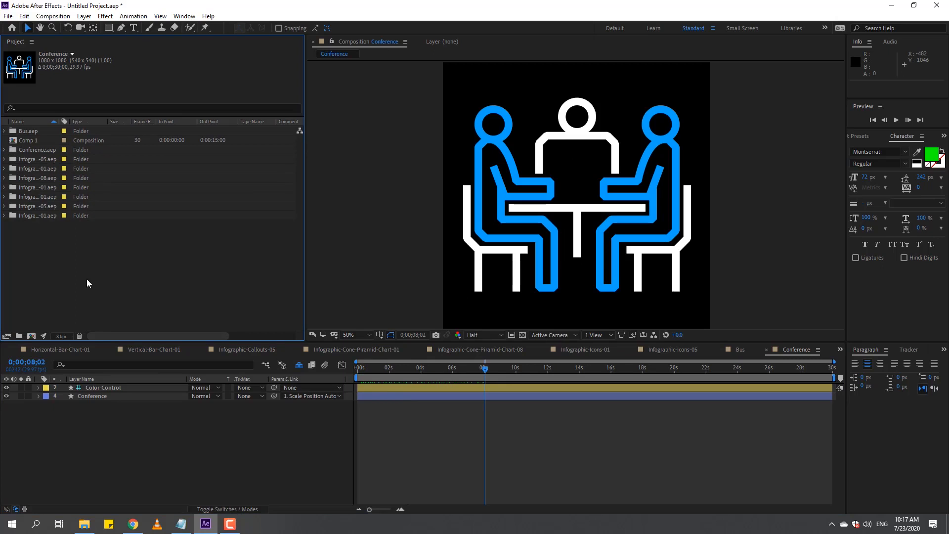
# Import Infographic-Line-Chart-01.aep from the bundle's Lines-Charts folder into the After Effects project, accepting font substitution
pyautogui.click(84, 524)
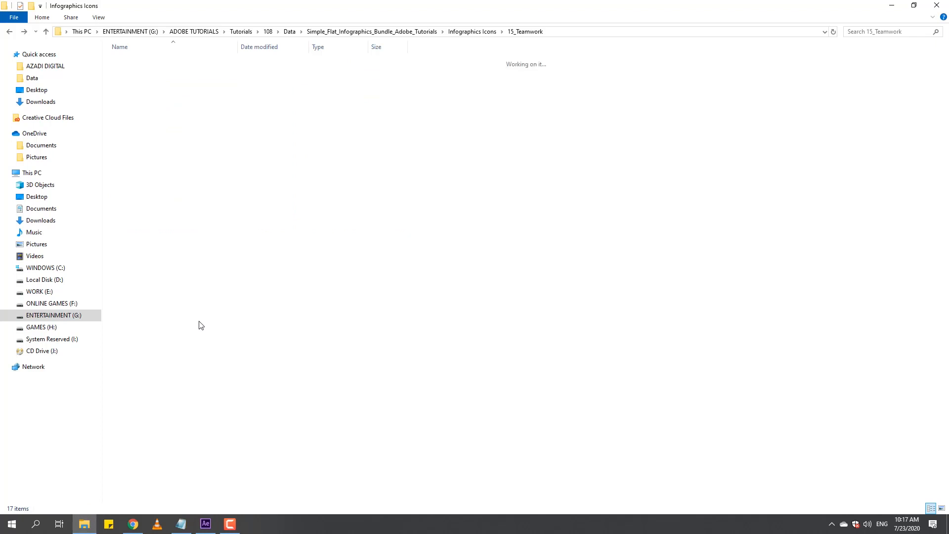
pyautogui.hotkey('alt', 'Up')
pyautogui.hotkey('alt', 'Up')
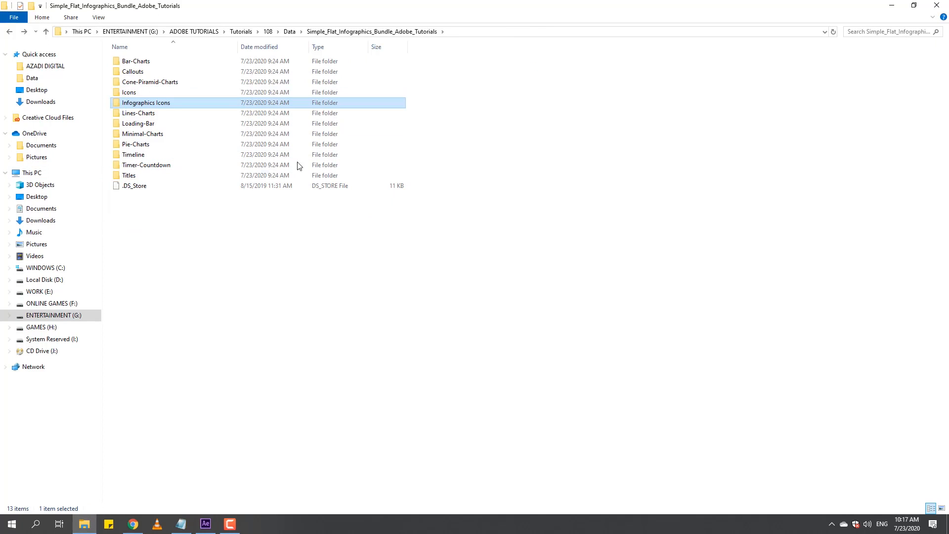
pyautogui.doubleClick(138, 114)
pyautogui.click(158, 63)
pyautogui.moveTo(207, 89); pyautogui.dragTo(82, 310)
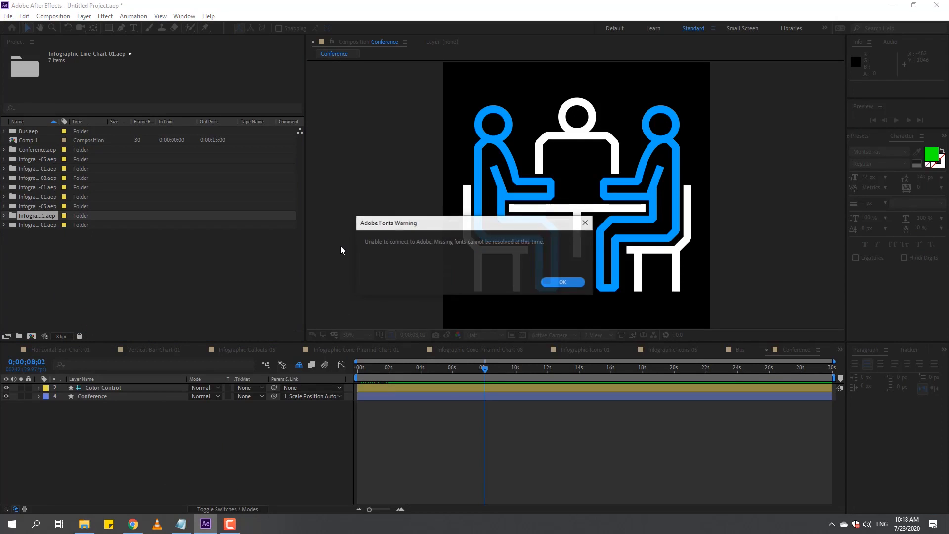
pyautogui.click(557, 280)
pyautogui.click(585, 345)
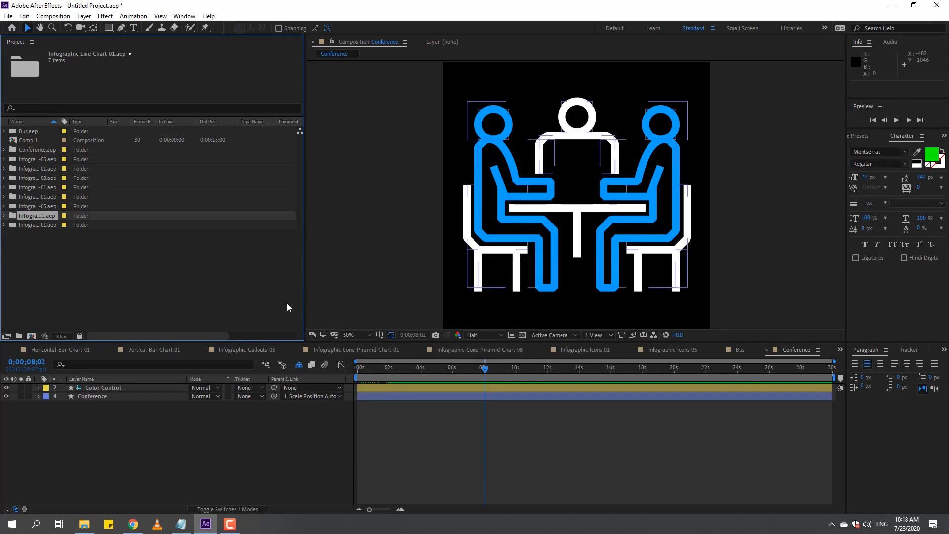
# Open the Infographic-Lines-Chart-01 composition from its imported folder and scrub through the line chart's opening animation
pyautogui.click(4, 216)
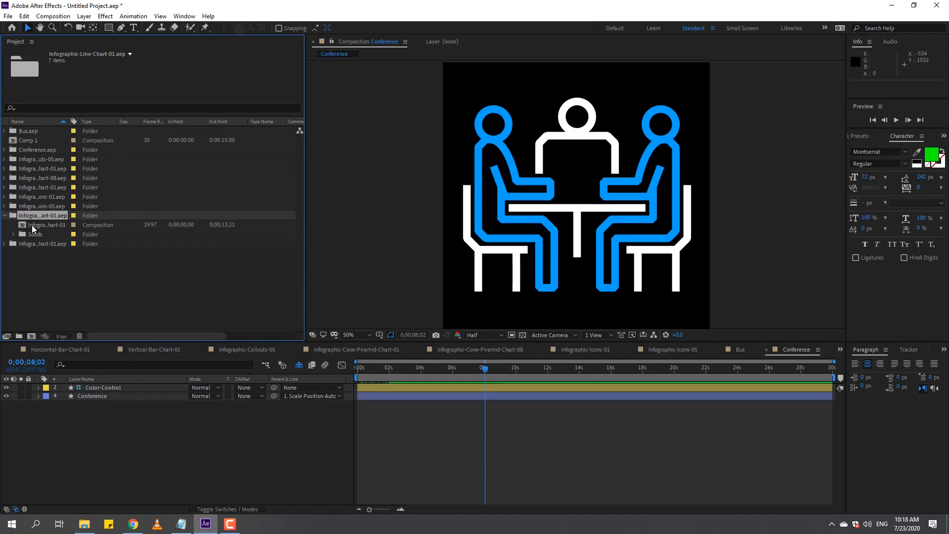
pyautogui.click(32, 224)
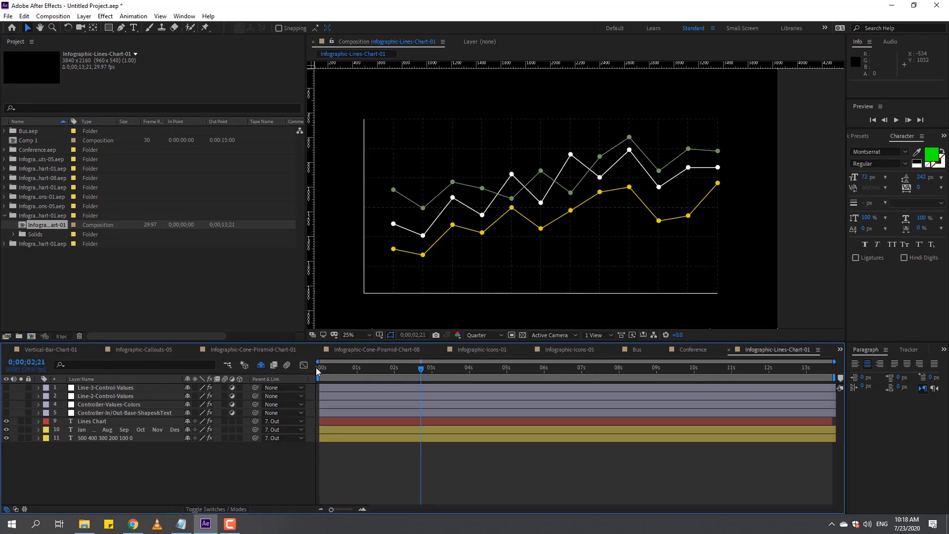
pyautogui.click(323, 370)
pyautogui.moveTo(341, 376); pyautogui.dragTo(400, 378)
# Close all open composition timelines, leaving only the Render Queue, and collapse the line chart's project folder
pyautogui.click(8, 350)
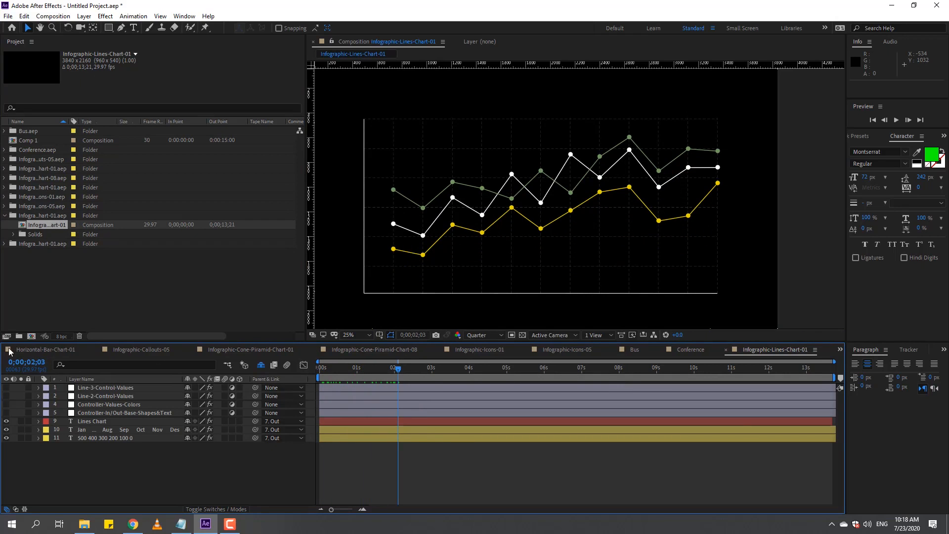
pyautogui.click(86, 352)
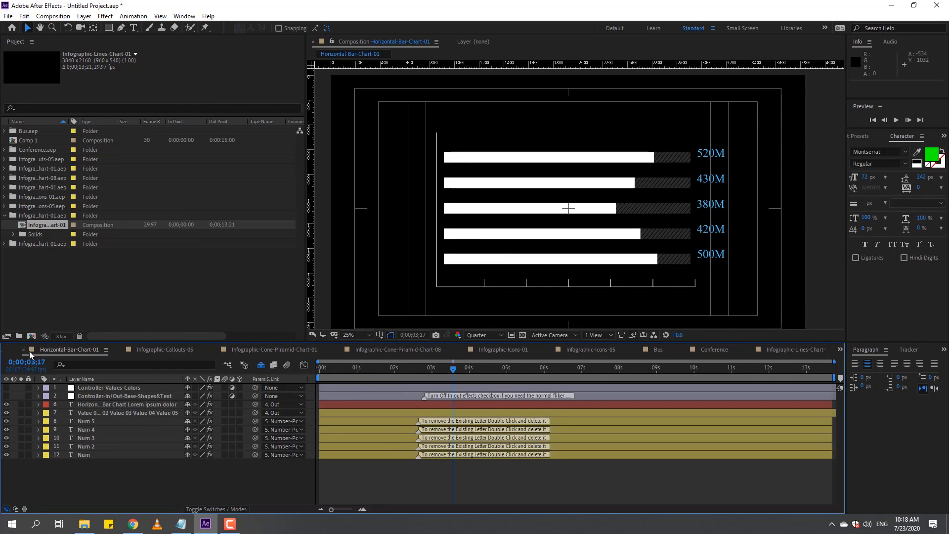
pyautogui.click(24, 350)
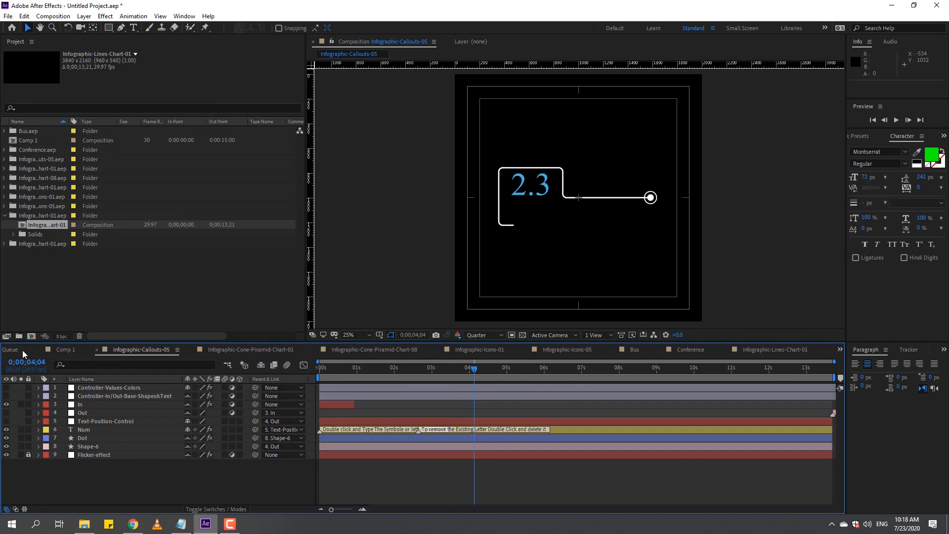
pyautogui.click(96, 350)
pyautogui.click(71, 349)
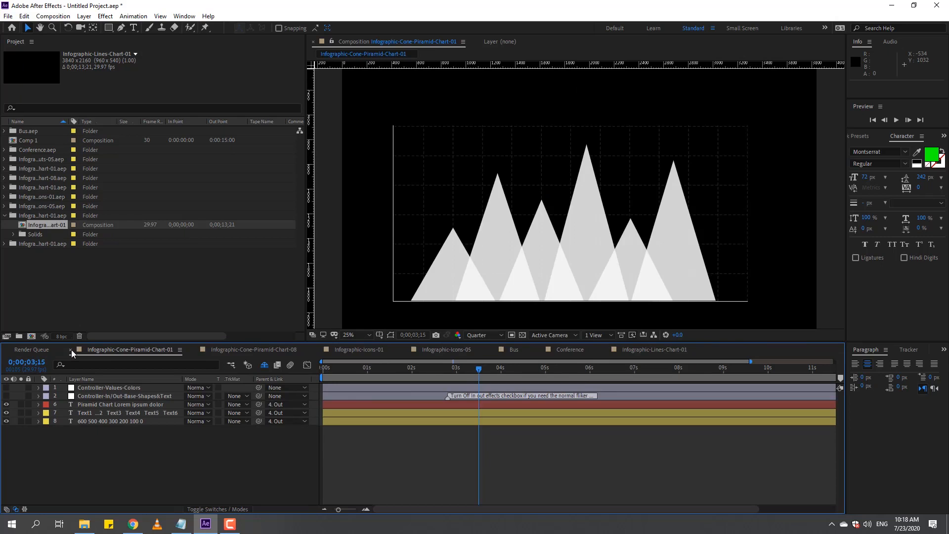
pyautogui.click(71, 349)
pyautogui.click(71, 349)
pyautogui.click(71, 349)
pyautogui.click(71, 349)
pyautogui.click(72, 349)
pyautogui.click(71, 349)
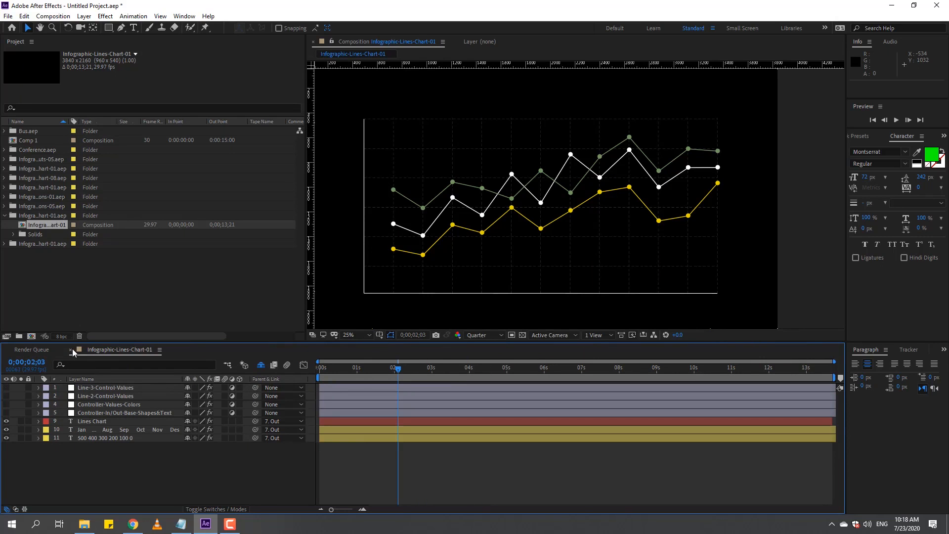
pyautogui.click(74, 349)
pyautogui.click(4, 216)
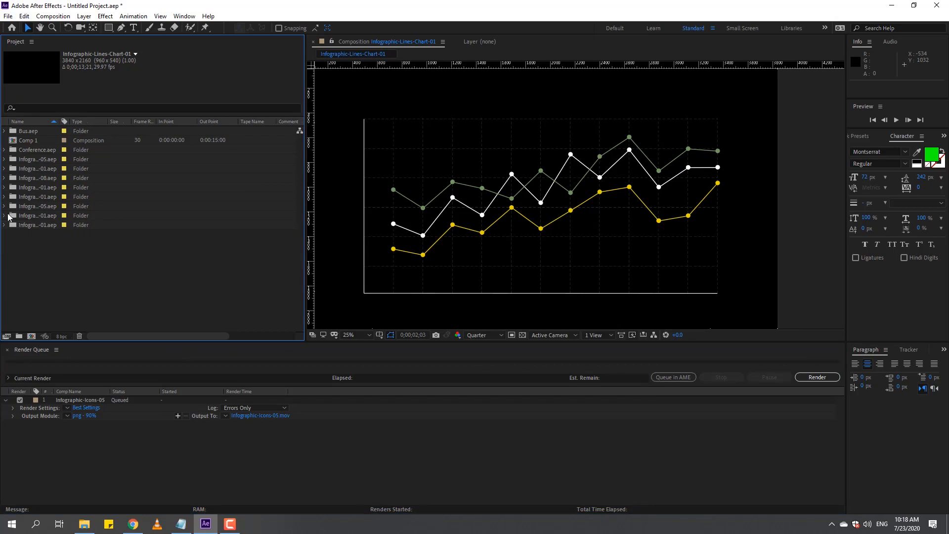
# Import Infographic-Loading-Bar-05.aep from the bundle's Loading-Bar folder into the project root, accepting font substitution
pyautogui.click(186, 289)
pyautogui.click(83, 525)
pyautogui.hotkey('alt', 'Up')
pyautogui.doubleClick(173, 124)
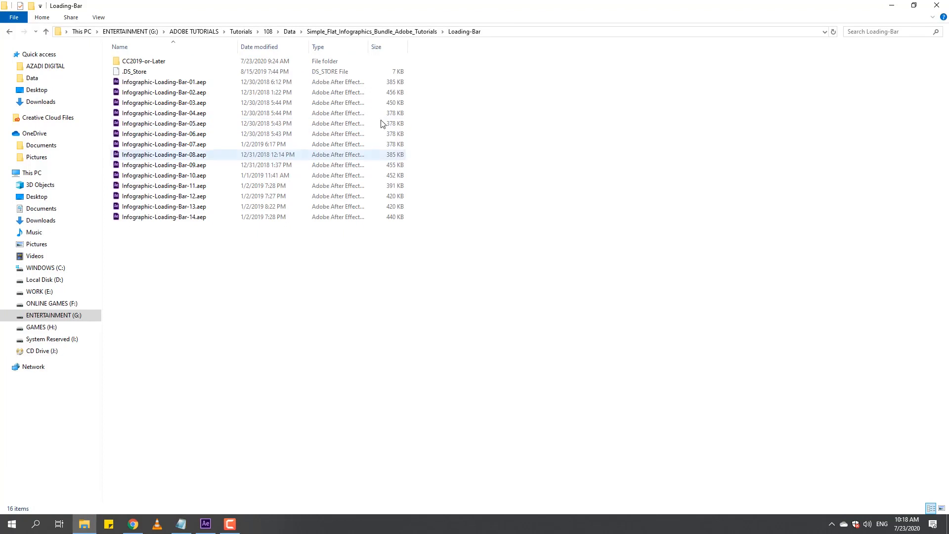
pyautogui.moveTo(178, 129); pyautogui.dragTo(92, 280)
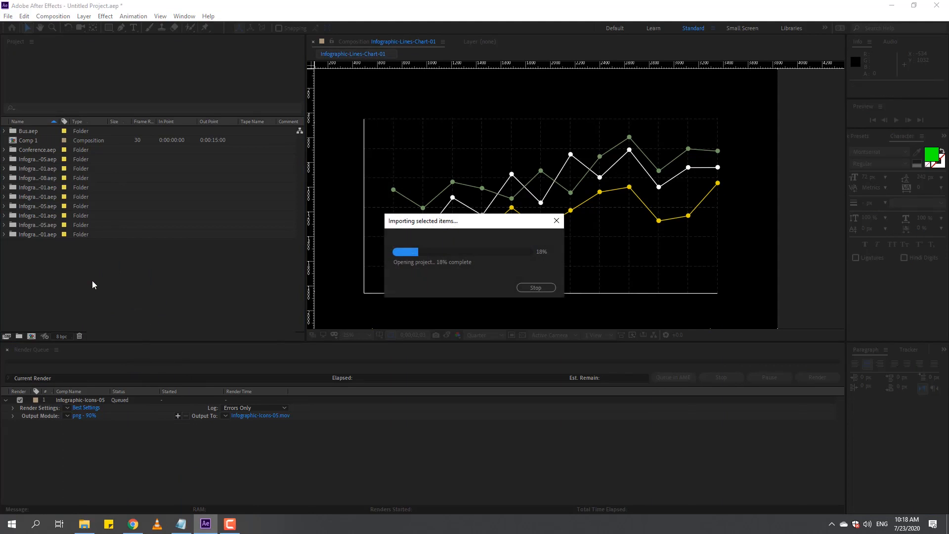
pyautogui.click(564, 282)
pyautogui.click(589, 345)
# Open the Infographic-Loading-Bar-05 composition and scrub from its start through the loading bar animation
pyautogui.click(5, 225)
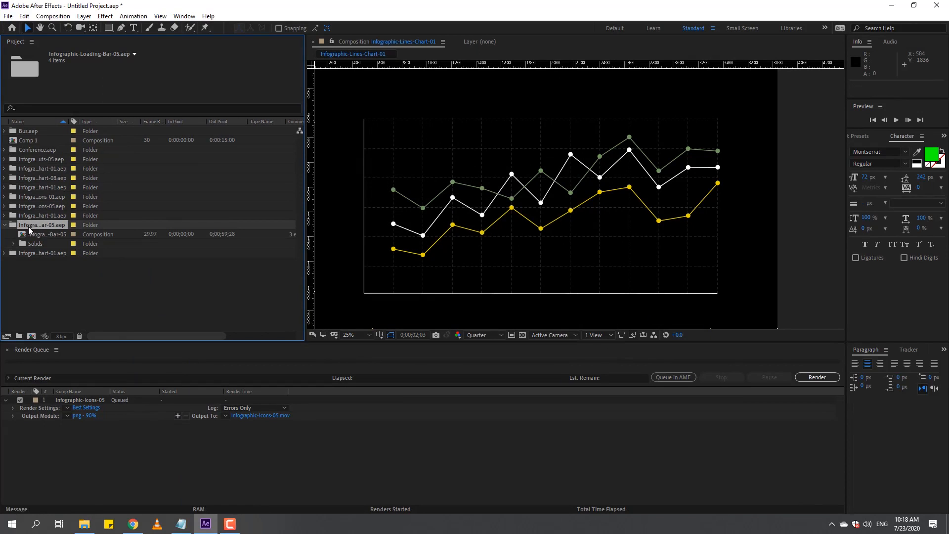
pyautogui.doubleClick(42, 236)
pyautogui.click(324, 370)
pyautogui.moveTo(324, 370); pyautogui.dragTo(321, 370)
pyautogui.scroll(-2, 414, 234)
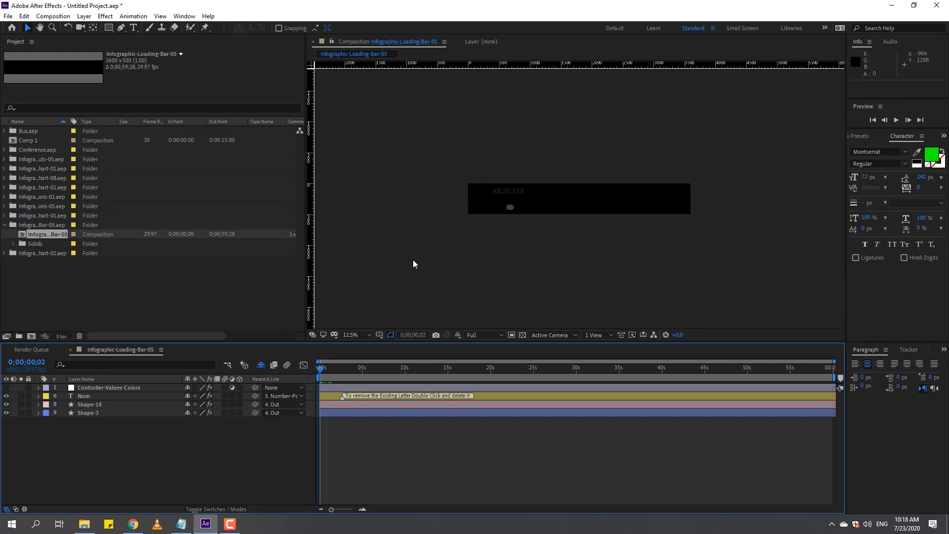
pyautogui.moveTo(326, 366); pyautogui.dragTo(360, 383)
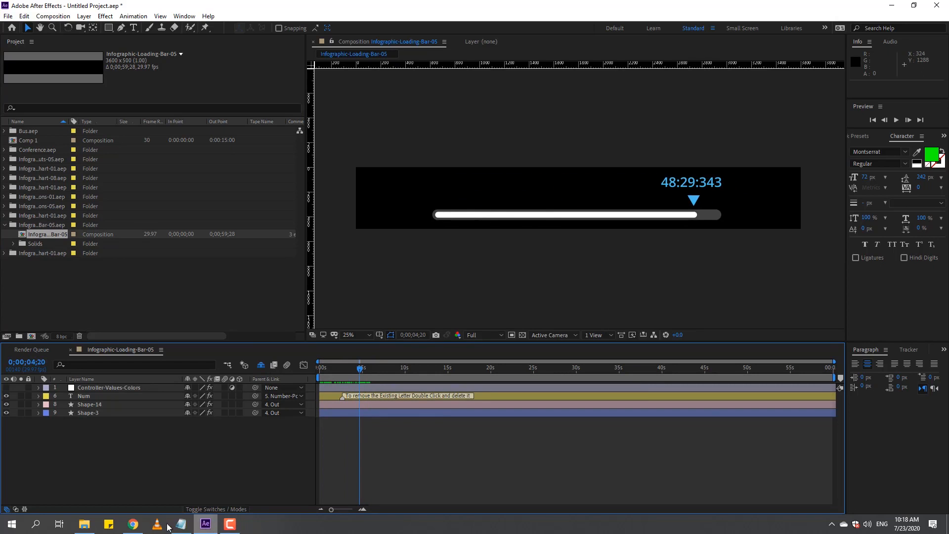
# Import Infographic-Loading-Bar-14.aep from the Loading-Bar folder into the After Effects project, accepting font substitution
pyautogui.click(84, 524)
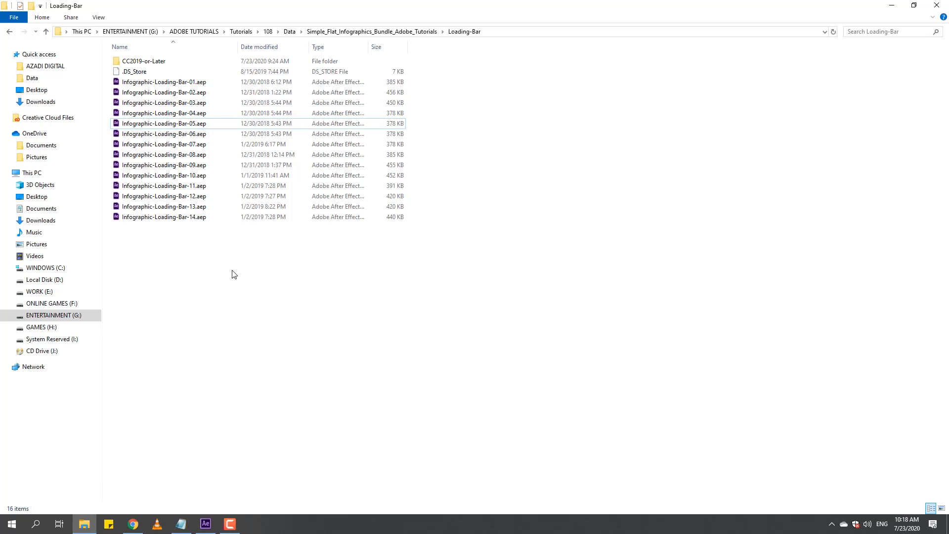
pyautogui.moveTo(169, 220); pyautogui.dragTo(217, 522)
pyautogui.moveTo(147, 409); pyautogui.dragTo(86, 307)
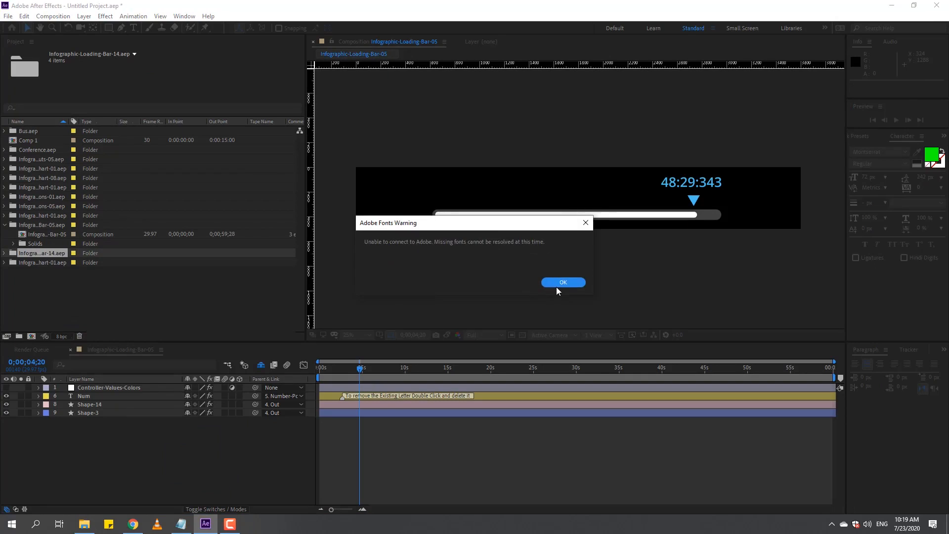
pyautogui.click(557, 282)
pyautogui.click(592, 345)
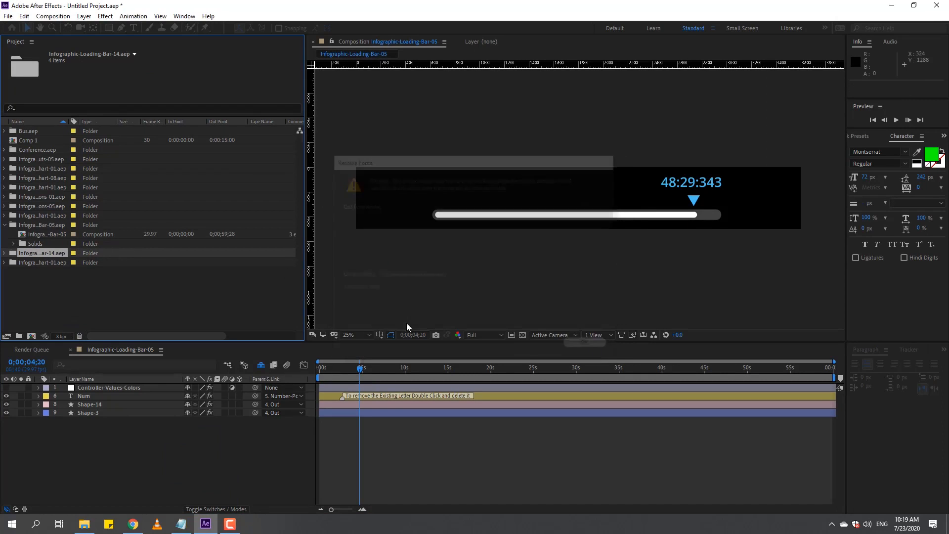
# Open the Infographic-Loading-Bar-14 composition, scrub through its loading animation, and collapse both loading bar project folders
pyautogui.click(5, 225)
pyautogui.click(4, 235)
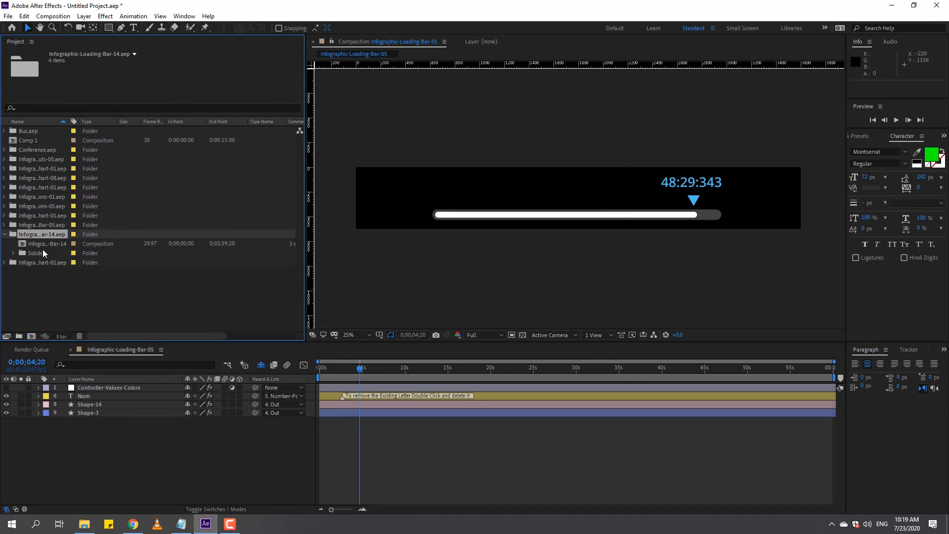
pyautogui.doubleClick(44, 244)
pyautogui.click(329, 367)
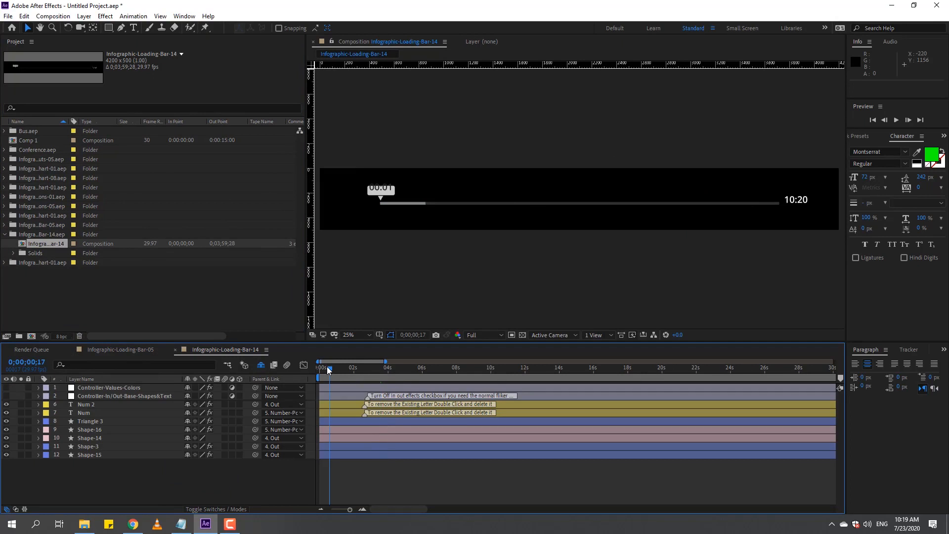
pyautogui.moveTo(328, 366); pyautogui.dragTo(474, 379)
pyautogui.click(151, 328)
pyautogui.click(5, 235)
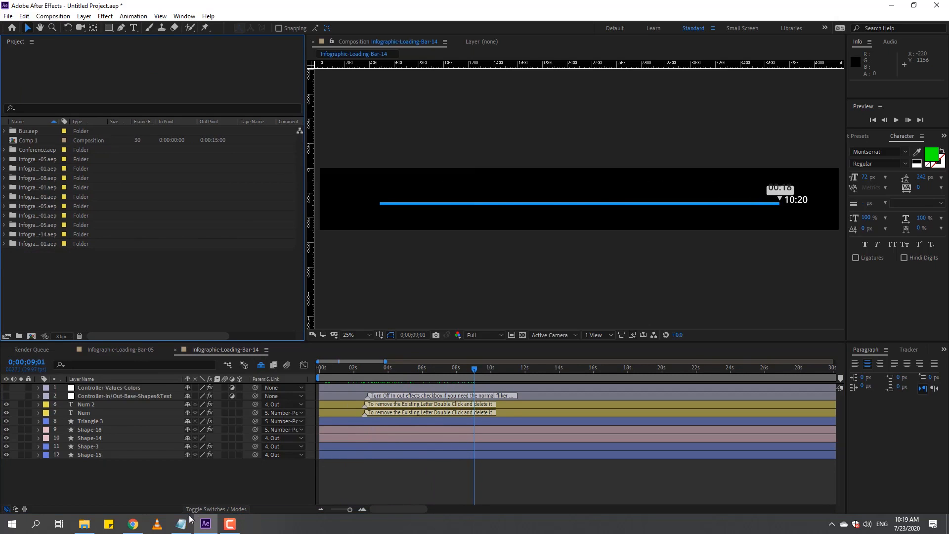
# Import Infographic-Timer-Countdown-02.aep from the bundle's Timer-Countdown folder into the After Effects project, accepting font substitution
pyautogui.click(84, 524)
pyautogui.press('BackSpace')
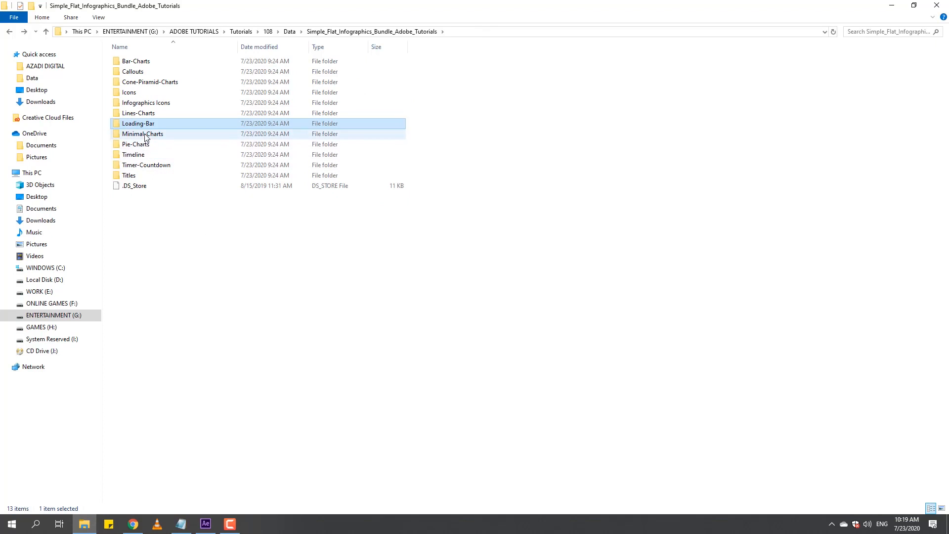
pyautogui.doubleClick(159, 167)
pyautogui.moveTo(171, 102); pyautogui.dragTo(74, 292)
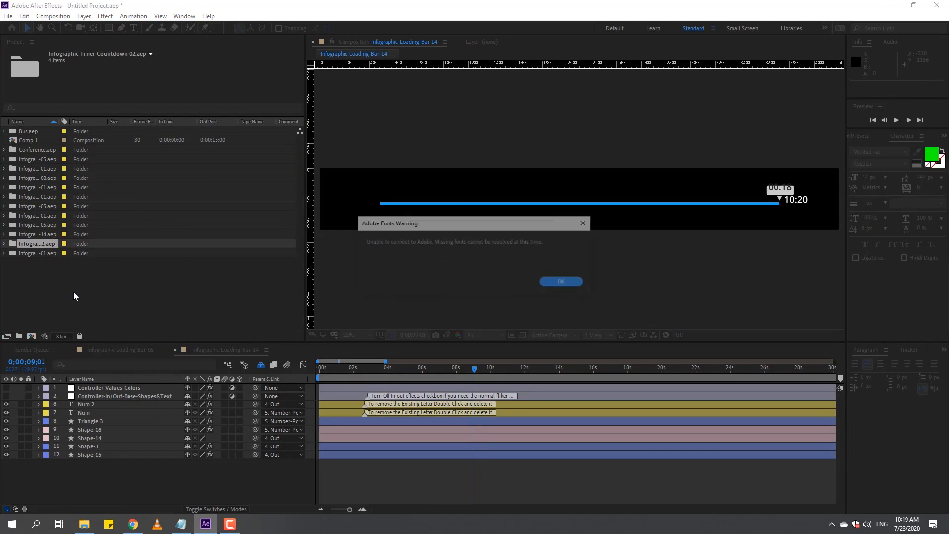
pyautogui.click(562, 283)
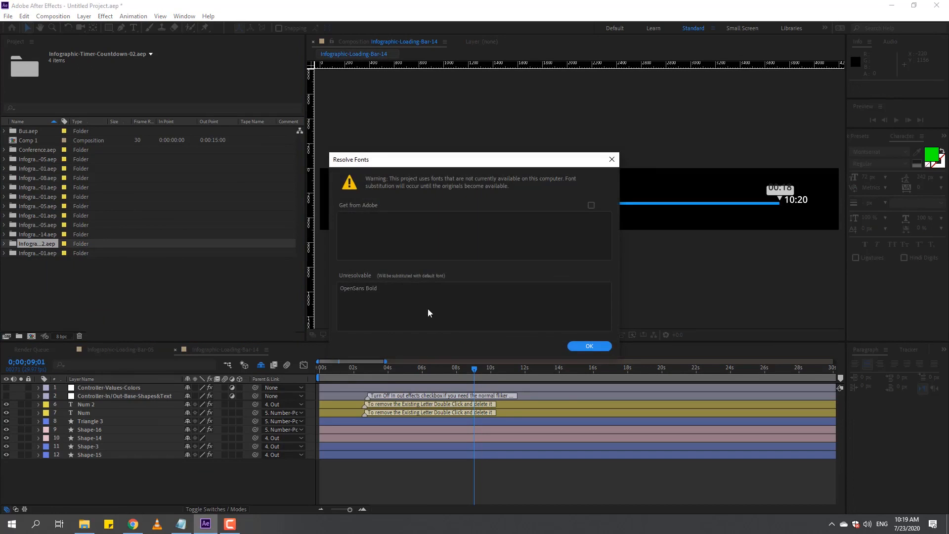
pyautogui.click(575, 346)
# Open the Infographic-Timer-Countdown-02 composition and scrub through its countdown animation
pyautogui.click(5, 244)
pyautogui.doubleClick(42, 253)
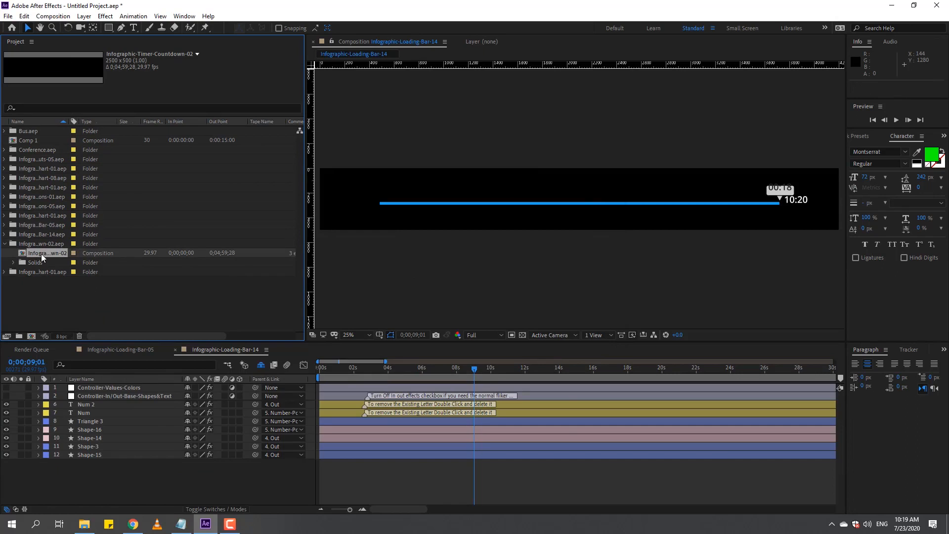
pyautogui.moveTo(325, 371); pyautogui.dragTo(624, 391)
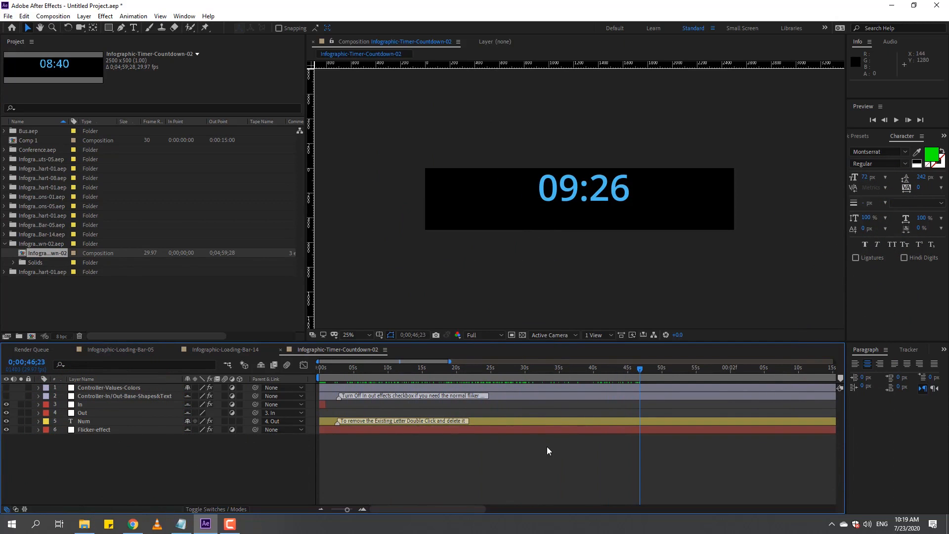
# Deselect the project items, switch to File Explorer and return to the bundle's main folder
pyautogui.click(99, 293)
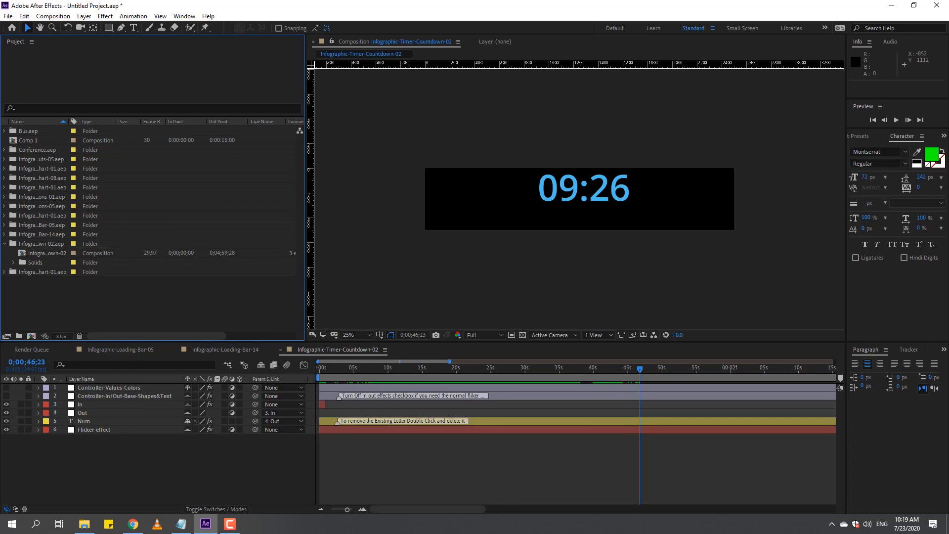
pyautogui.hotkey('alt', 'Tab')
pyautogui.hotkey('alt', 'Up')
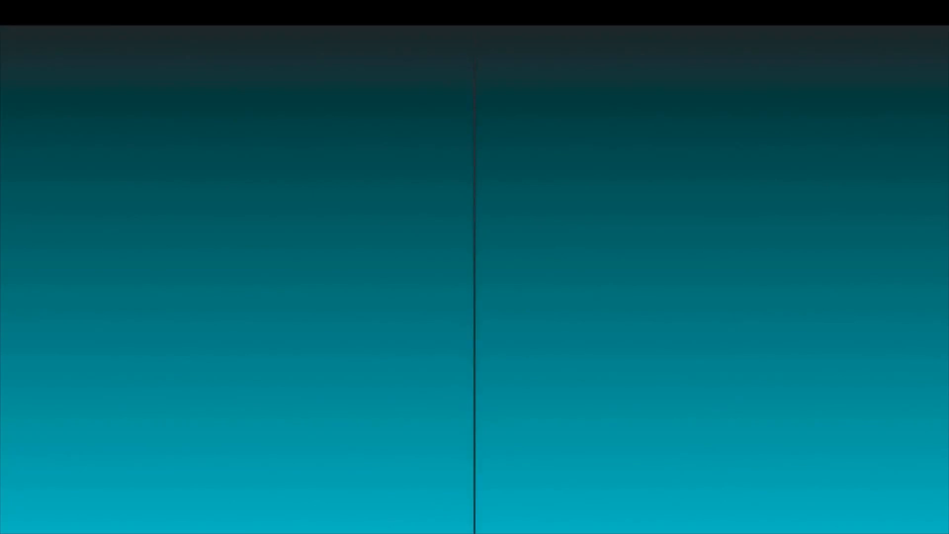